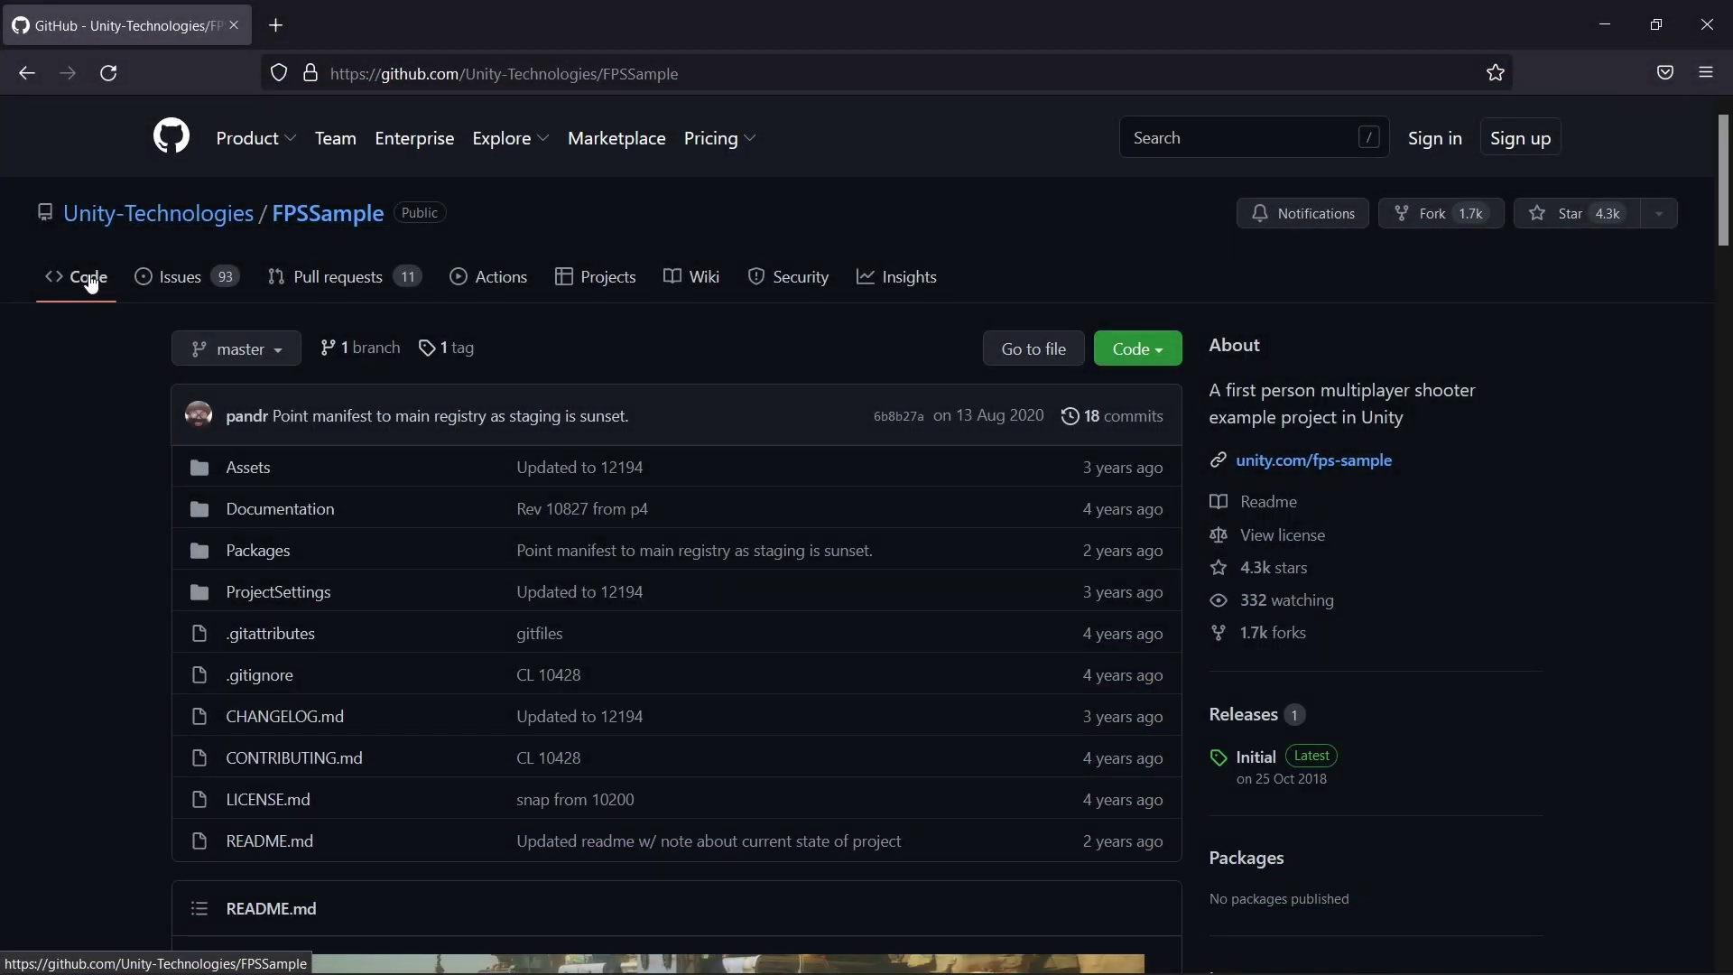
Step: View the issues and the pull requests of the FPSSample repository
{"action": "left_click", "coordinate": [176, 287]}
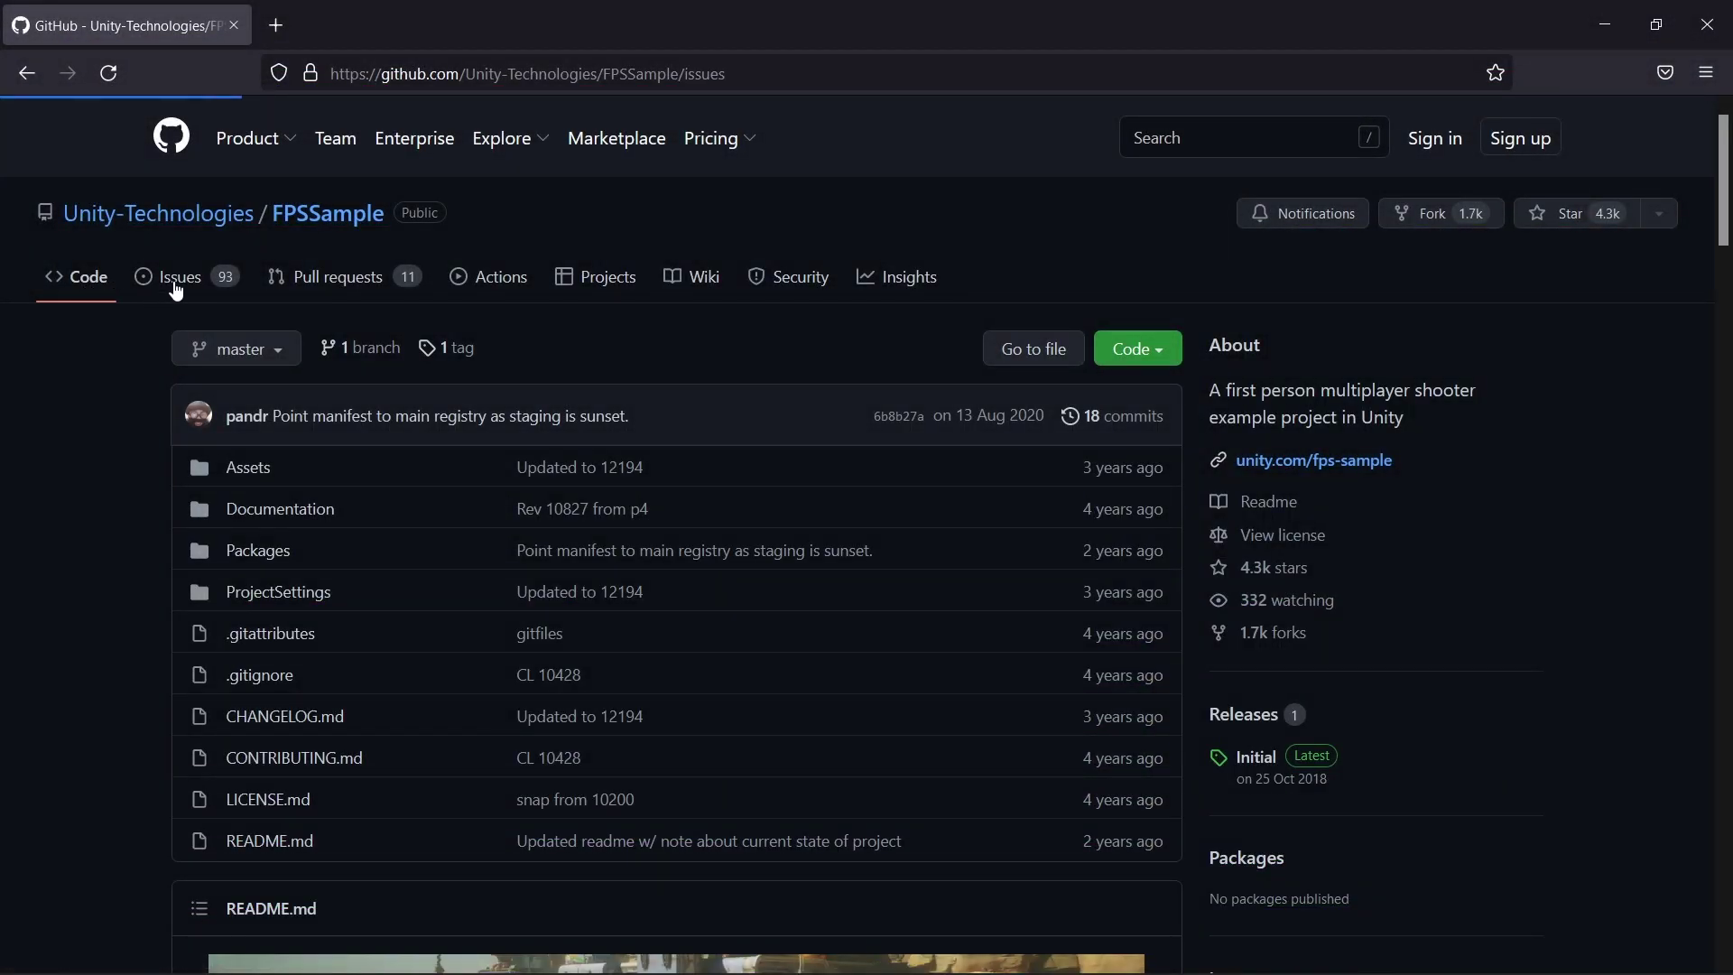
{"action": "left_click", "coordinate": [331, 286]}
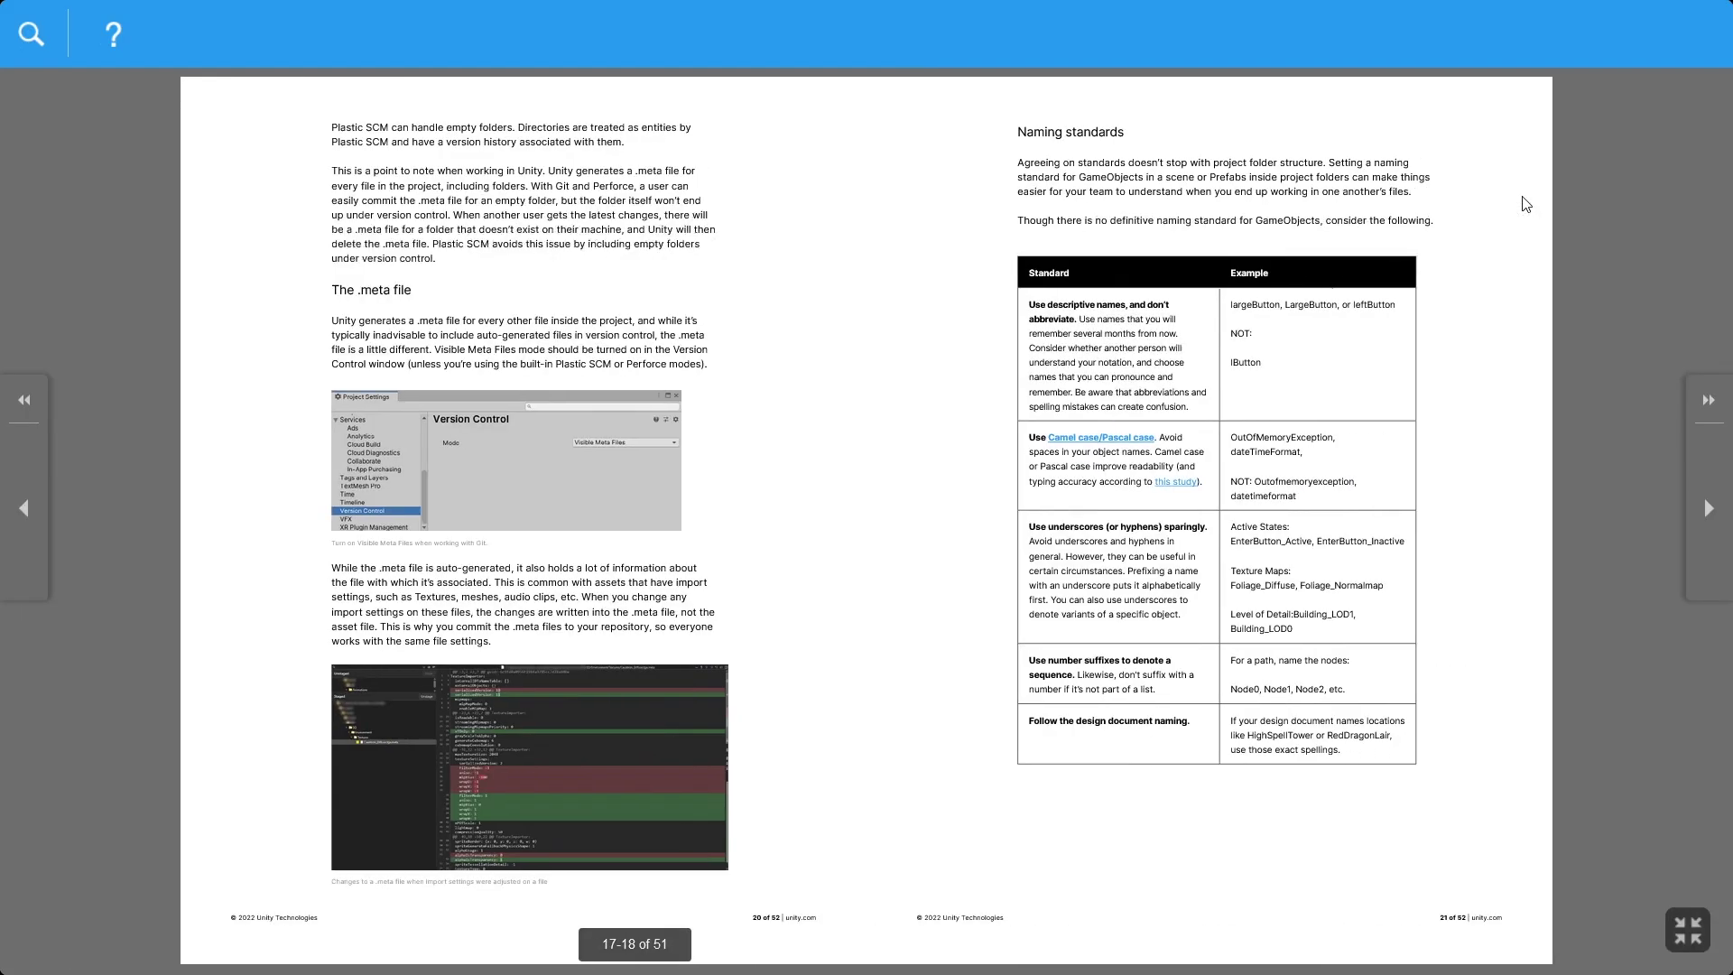
Step: Page forward through the e-book from the naming standards through the workflow optimization section
{"action": "key", "text": "Right"}
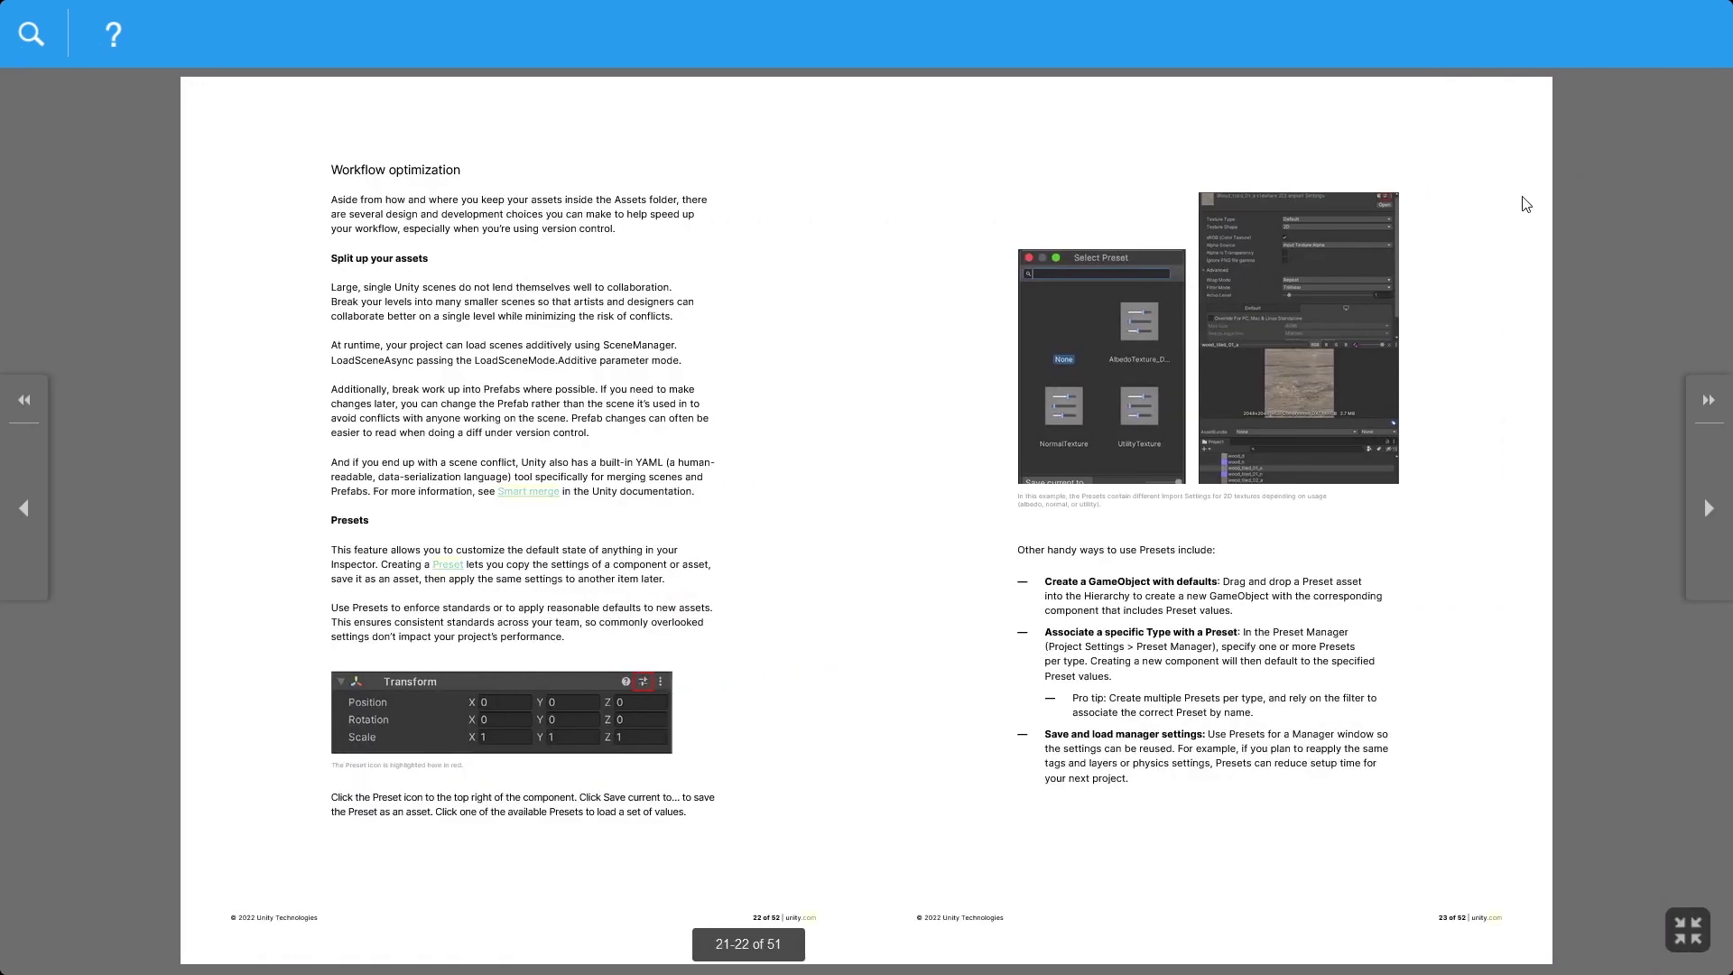
{"action": "key", "text": "Right"}
{"action": "key", "text": "Right"}
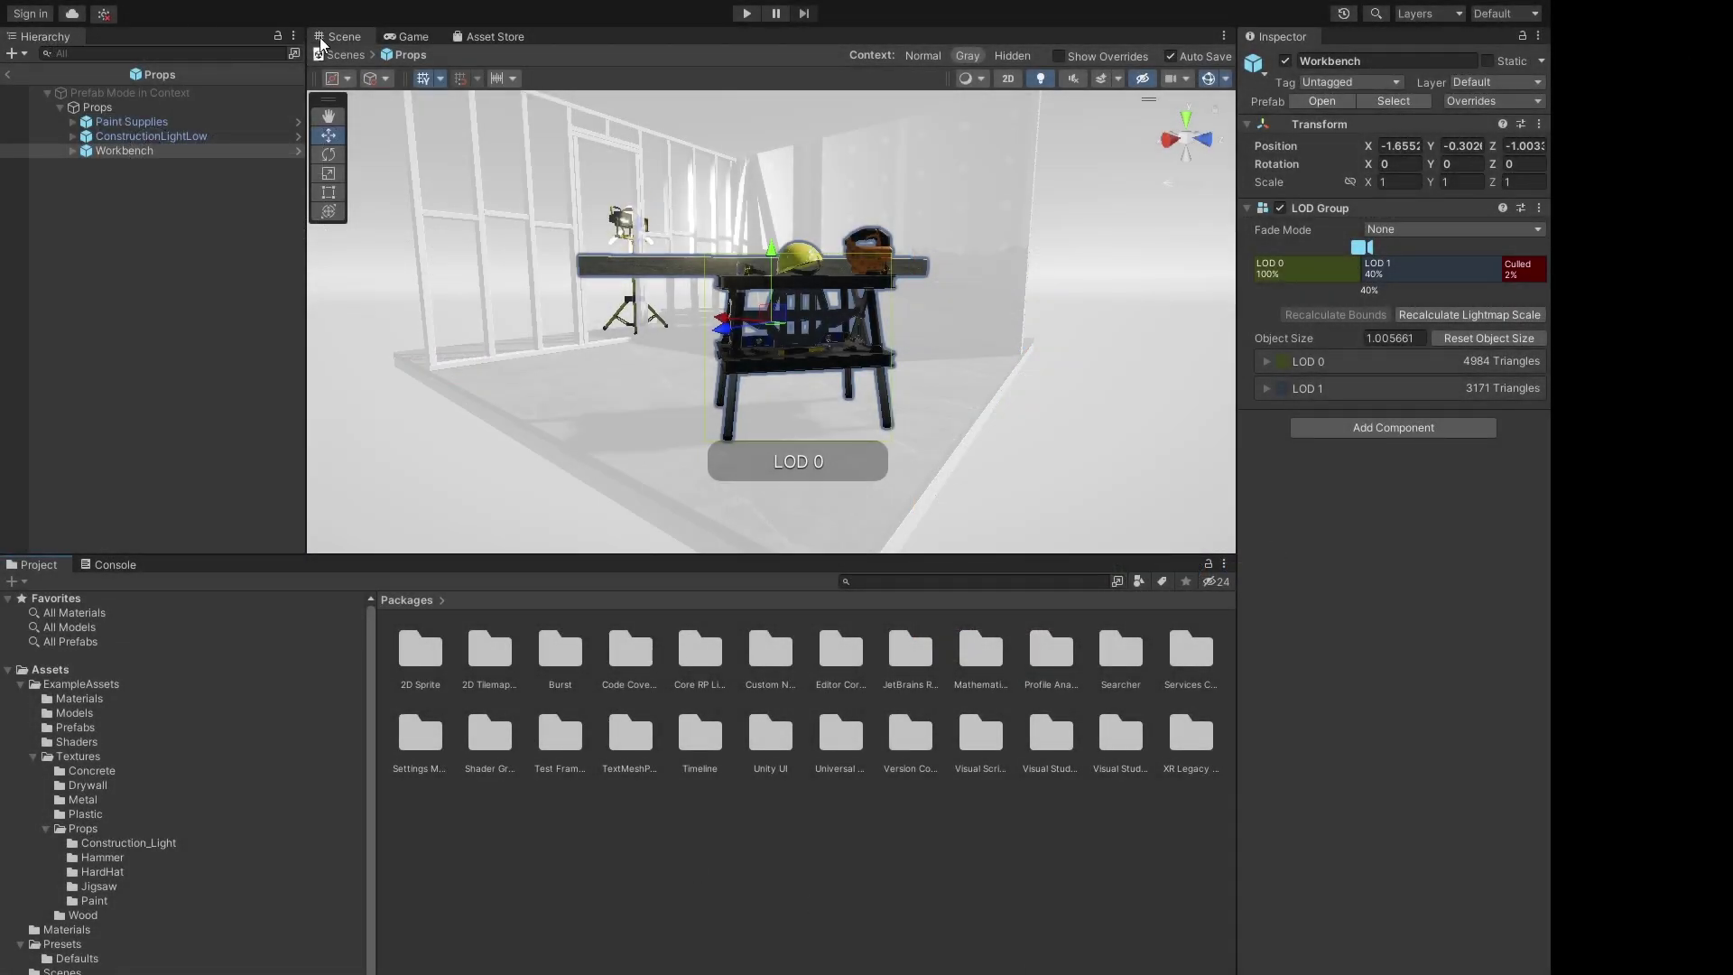
Step: In the Unity Editor, show the Game view and look through ExampleAssets, its Textures and Props subfolders, and the project folders after it
{"action": "left_click", "coordinate": [395, 37]}
{"action": "left_click", "coordinate": [83, 684]}
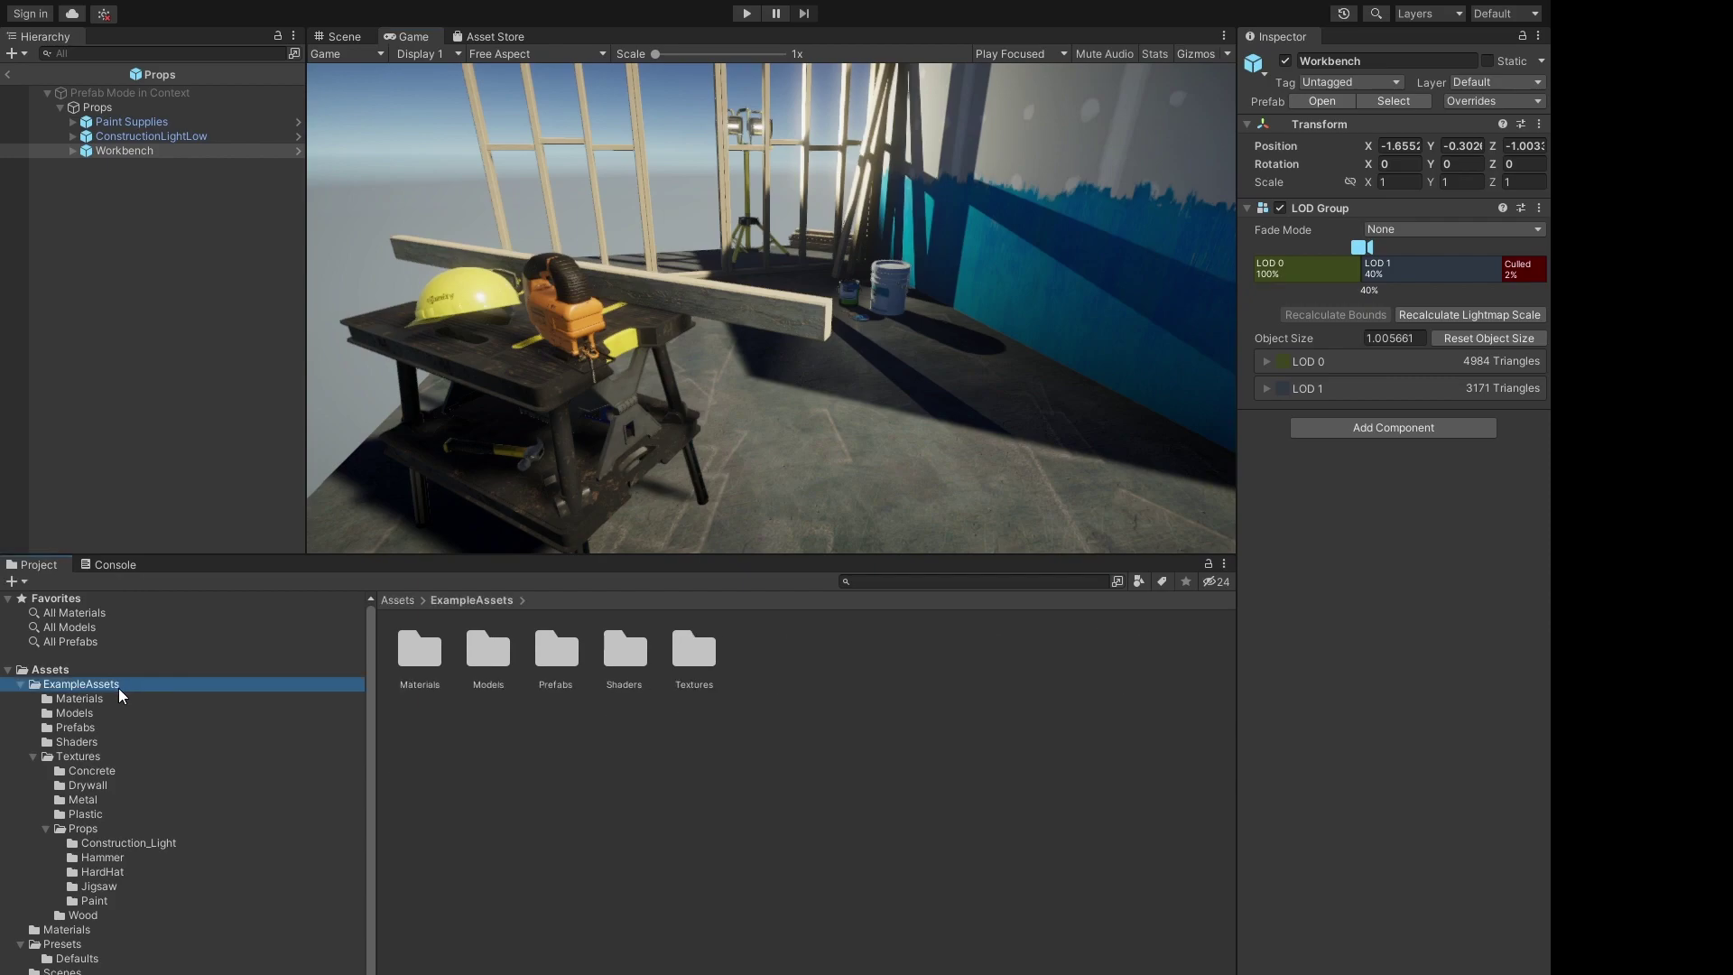
{"action": "key", "text": "Down"}
{"action": "key", "text": "Down"}
{"action": "key", "text": "Down"}
{"action": "key", "text": "Down"}
{"action": "key", "text": "Down"}
{"action": "key", "text": "Down"}
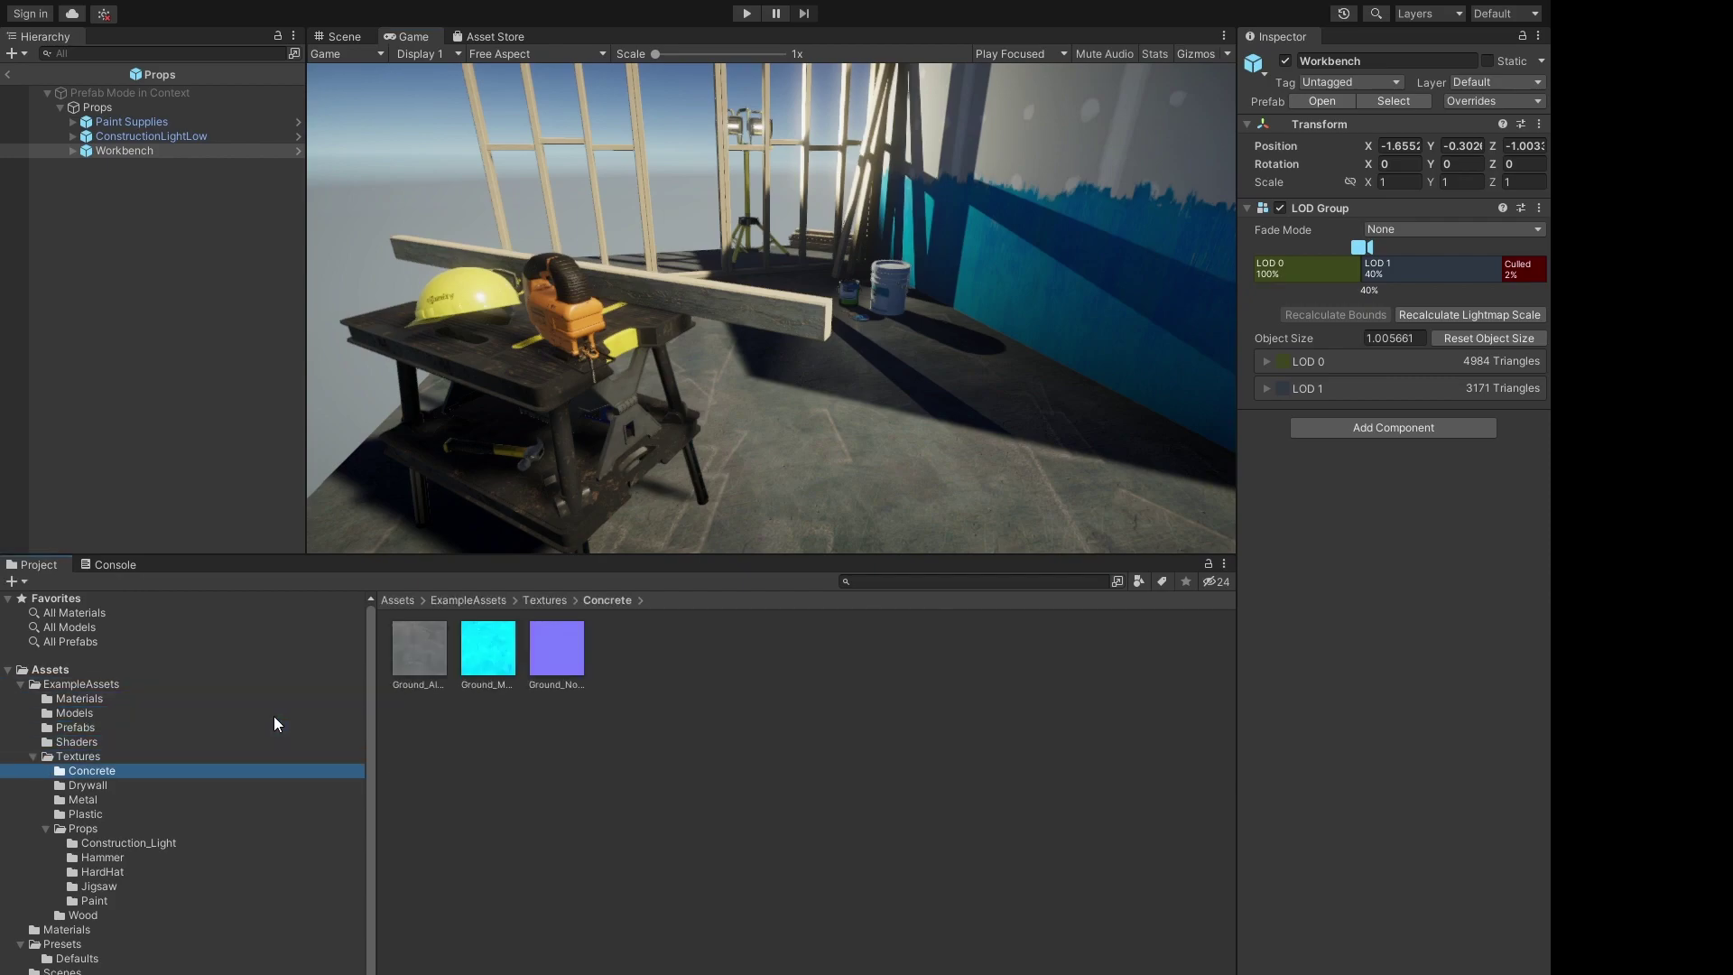
{"action": "key", "text": "Down"}
{"action": "key", "text": "Down"}
{"action": "key", "text": "Down"}
{"action": "key", "text": "Down"}
{"action": "key", "text": "Down"}
{"action": "key", "text": "Down"}
{"action": "key", "text": "Down"}
{"action": "key", "text": "Down"}
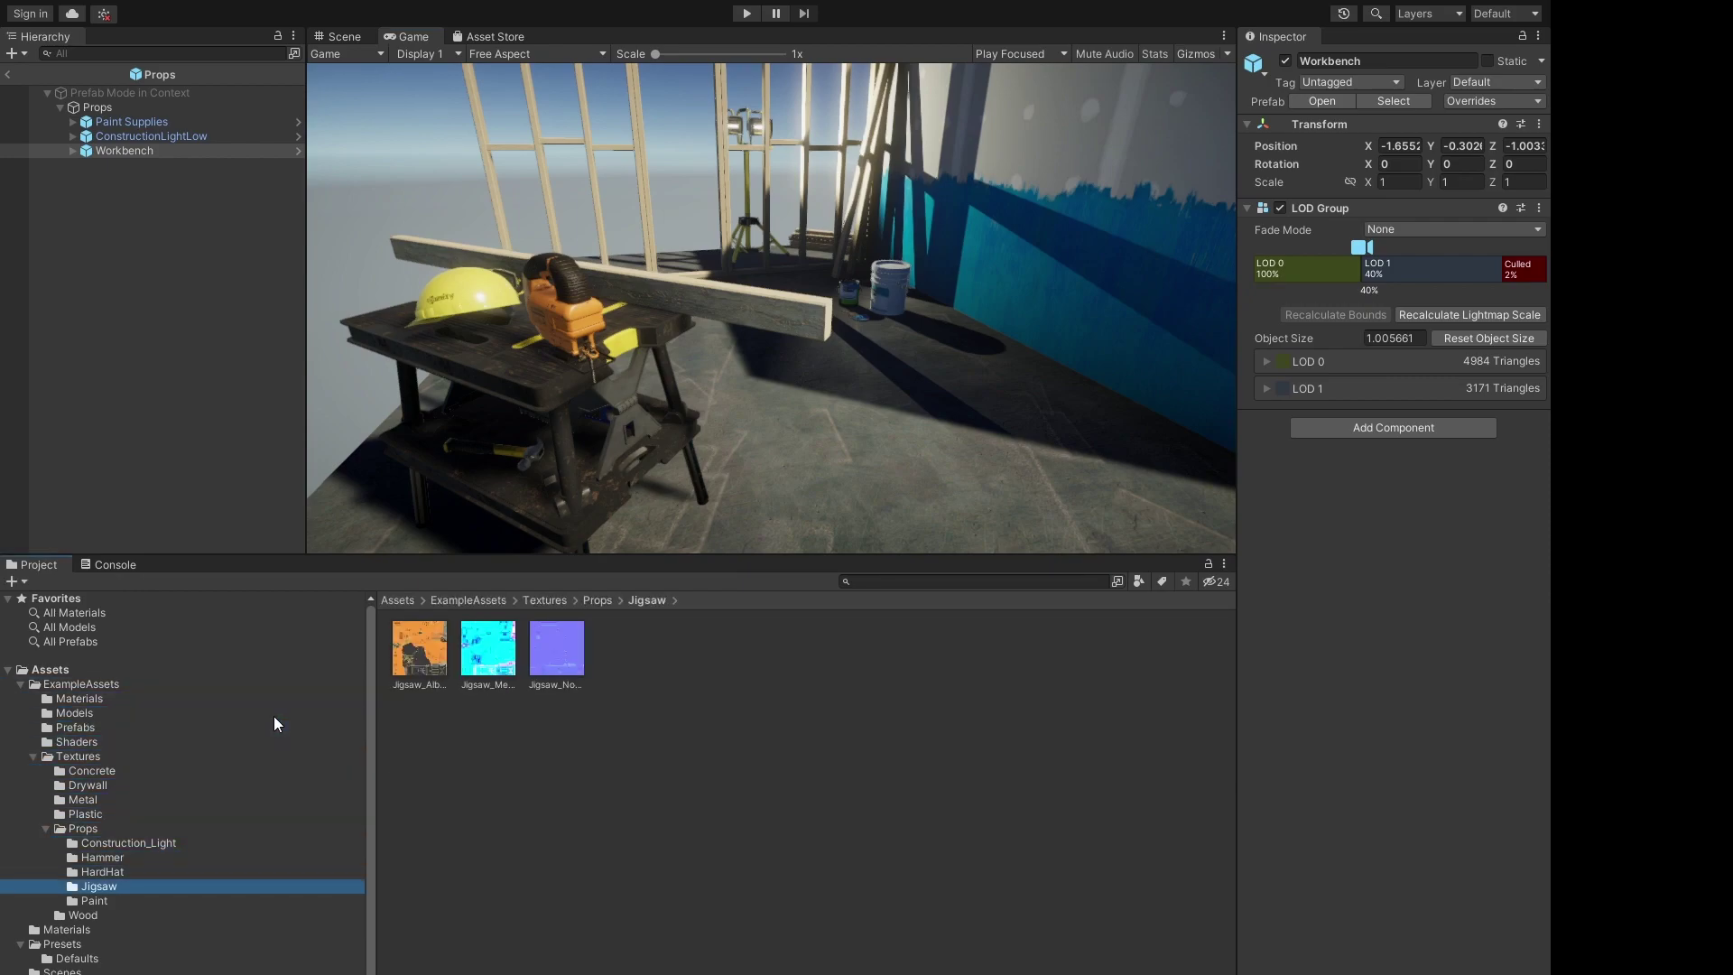
{"action": "key", "text": "Down"}
{"action": "key", "text": "Down"}
{"action": "key", "text": "Down"}
{"action": "key", "text": "Down"}
{"action": "key", "text": "Down"}
{"action": "key", "text": "Down"}
{"action": "key", "text": "Down"}
{"action": "key", "text": "Down"}
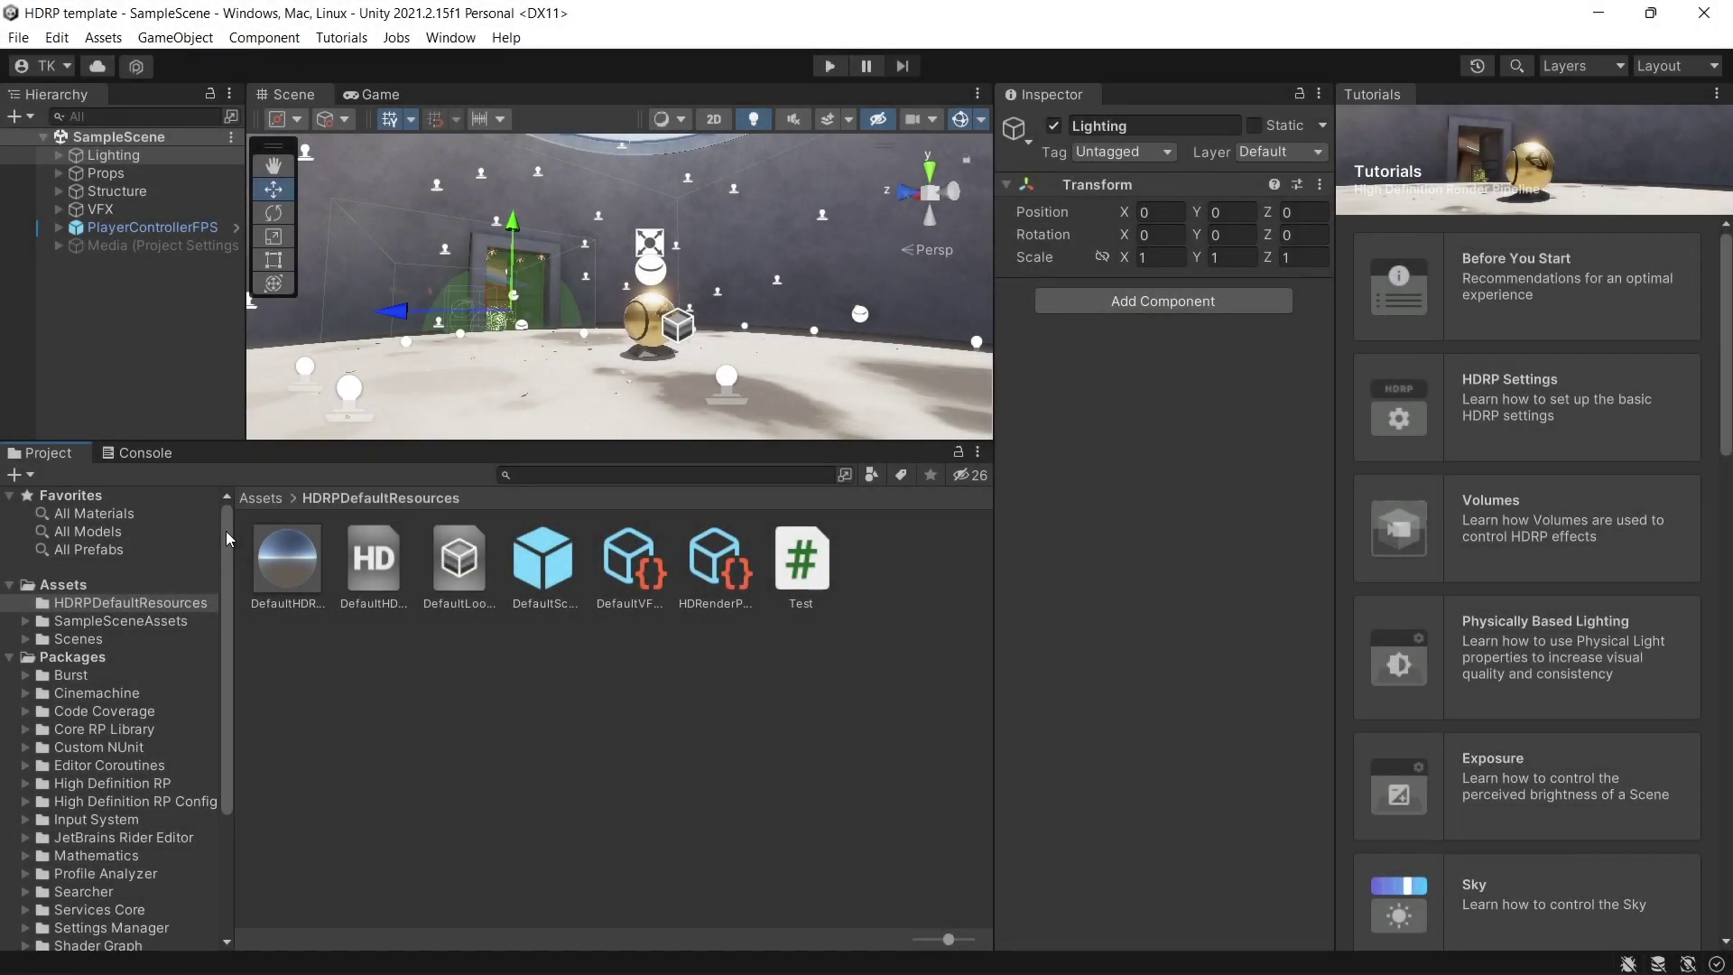
Step: Look through the full Packages list of the HDRP template project and return to the Assets folders
{"action": "scroll", "coordinate": [227, 569], "scroll_direction": "down", "scroll_amount": 3}
{"action": "scroll", "coordinate": [227, 569], "scroll_direction": "down", "scroll_amount": 5}
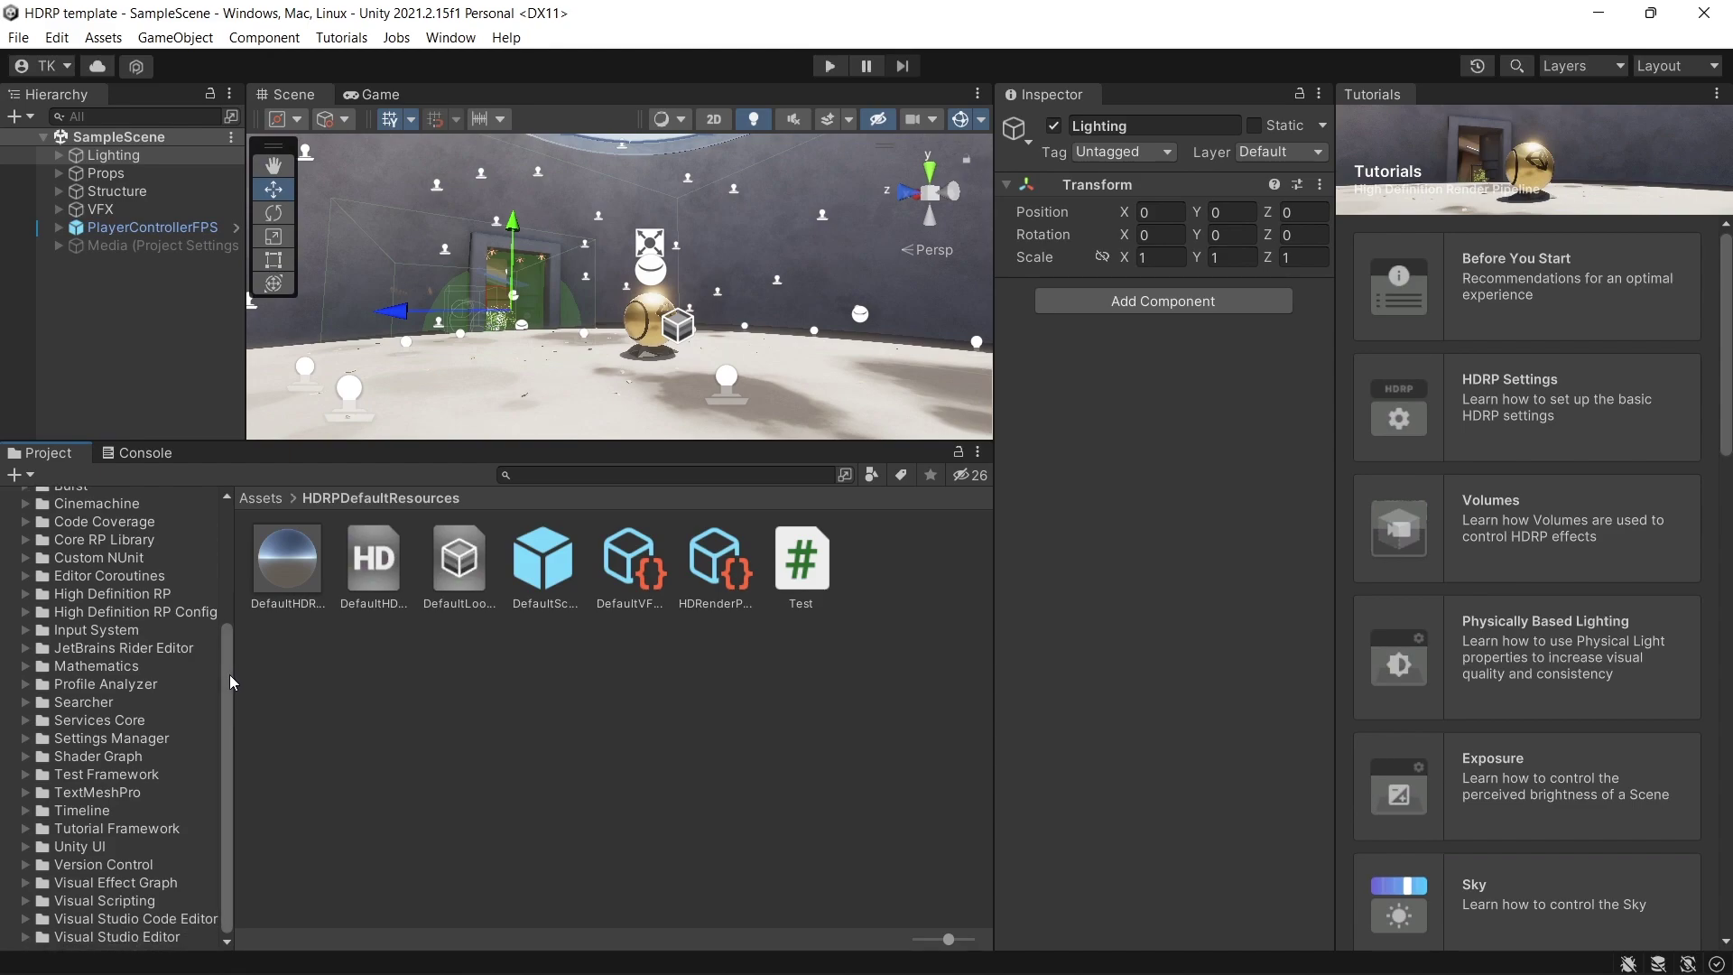
{"action": "key", "text": "alt"}
{"action": "scroll", "coordinate": [231, 681], "scroll_direction": "up", "scroll_amount": 6}
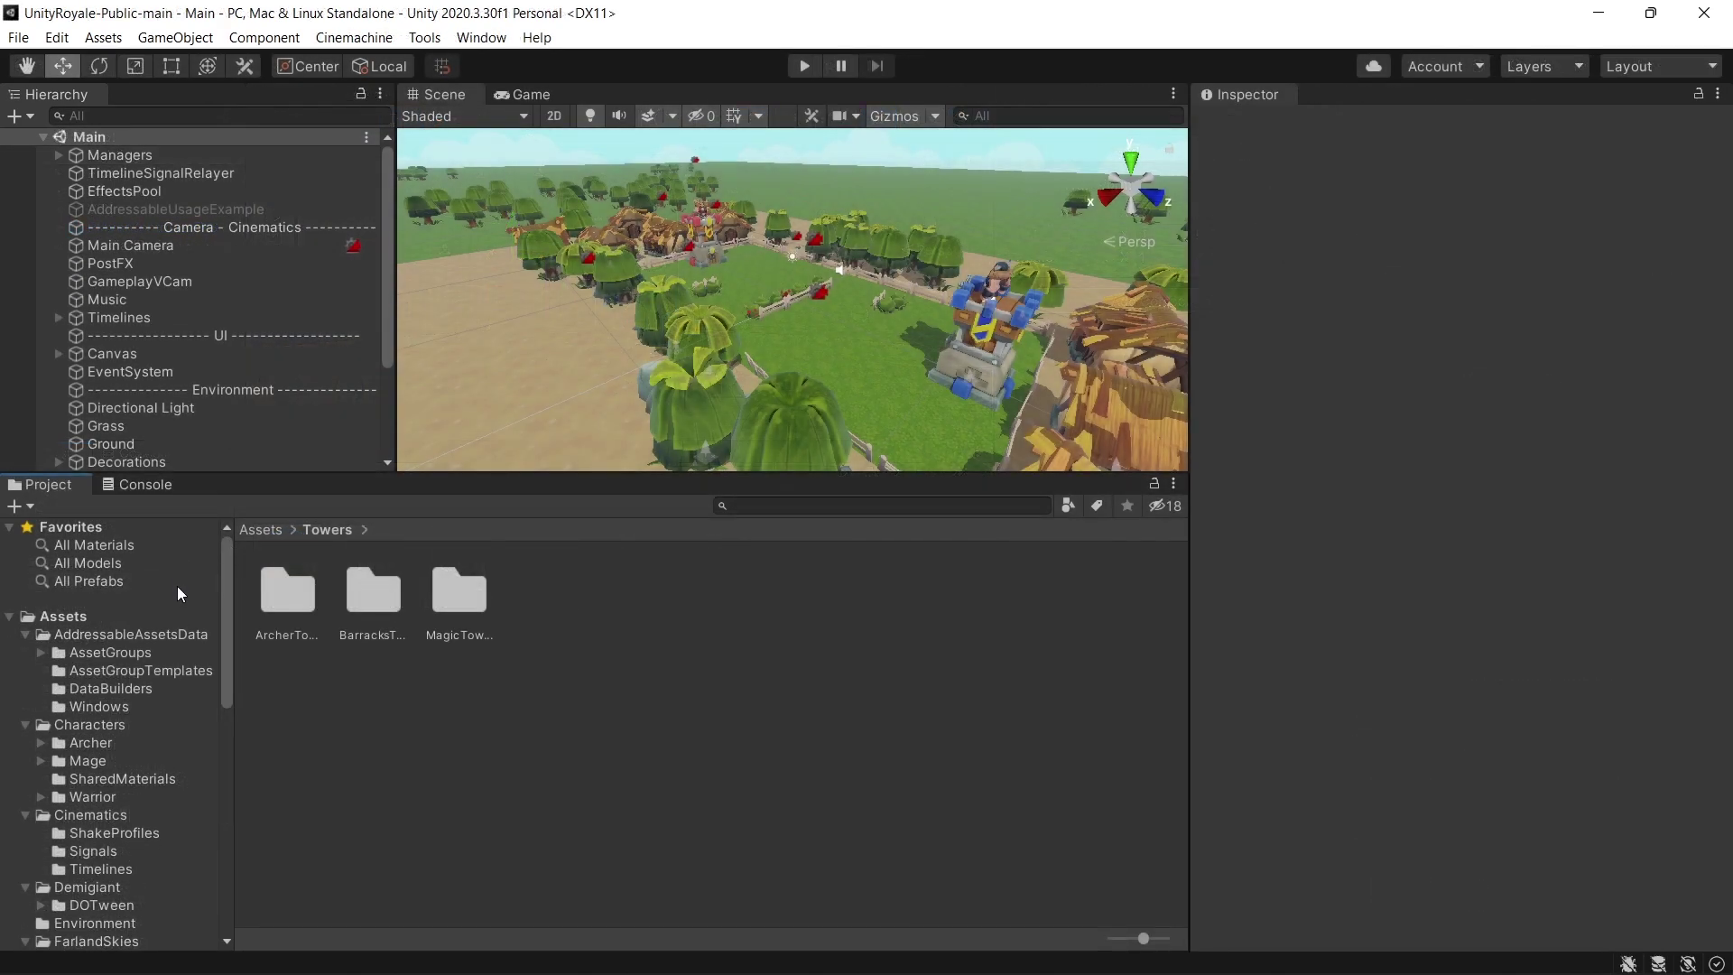
Step: Examine the UnityRoyale project's Assets folders one by one, from AddressableAssetsData down to Particles > Materials
{"action": "left_click", "coordinate": [139, 620]}
{"action": "key", "text": "Down"}
{"action": "key", "text": "Down"}
{"action": "key", "text": "Down"}
{"action": "key", "text": "Down"}
{"action": "key", "text": "Down"}
{"action": "key", "text": "Down"}
{"action": "key", "text": "Down"}
{"action": "key", "text": "Down"}
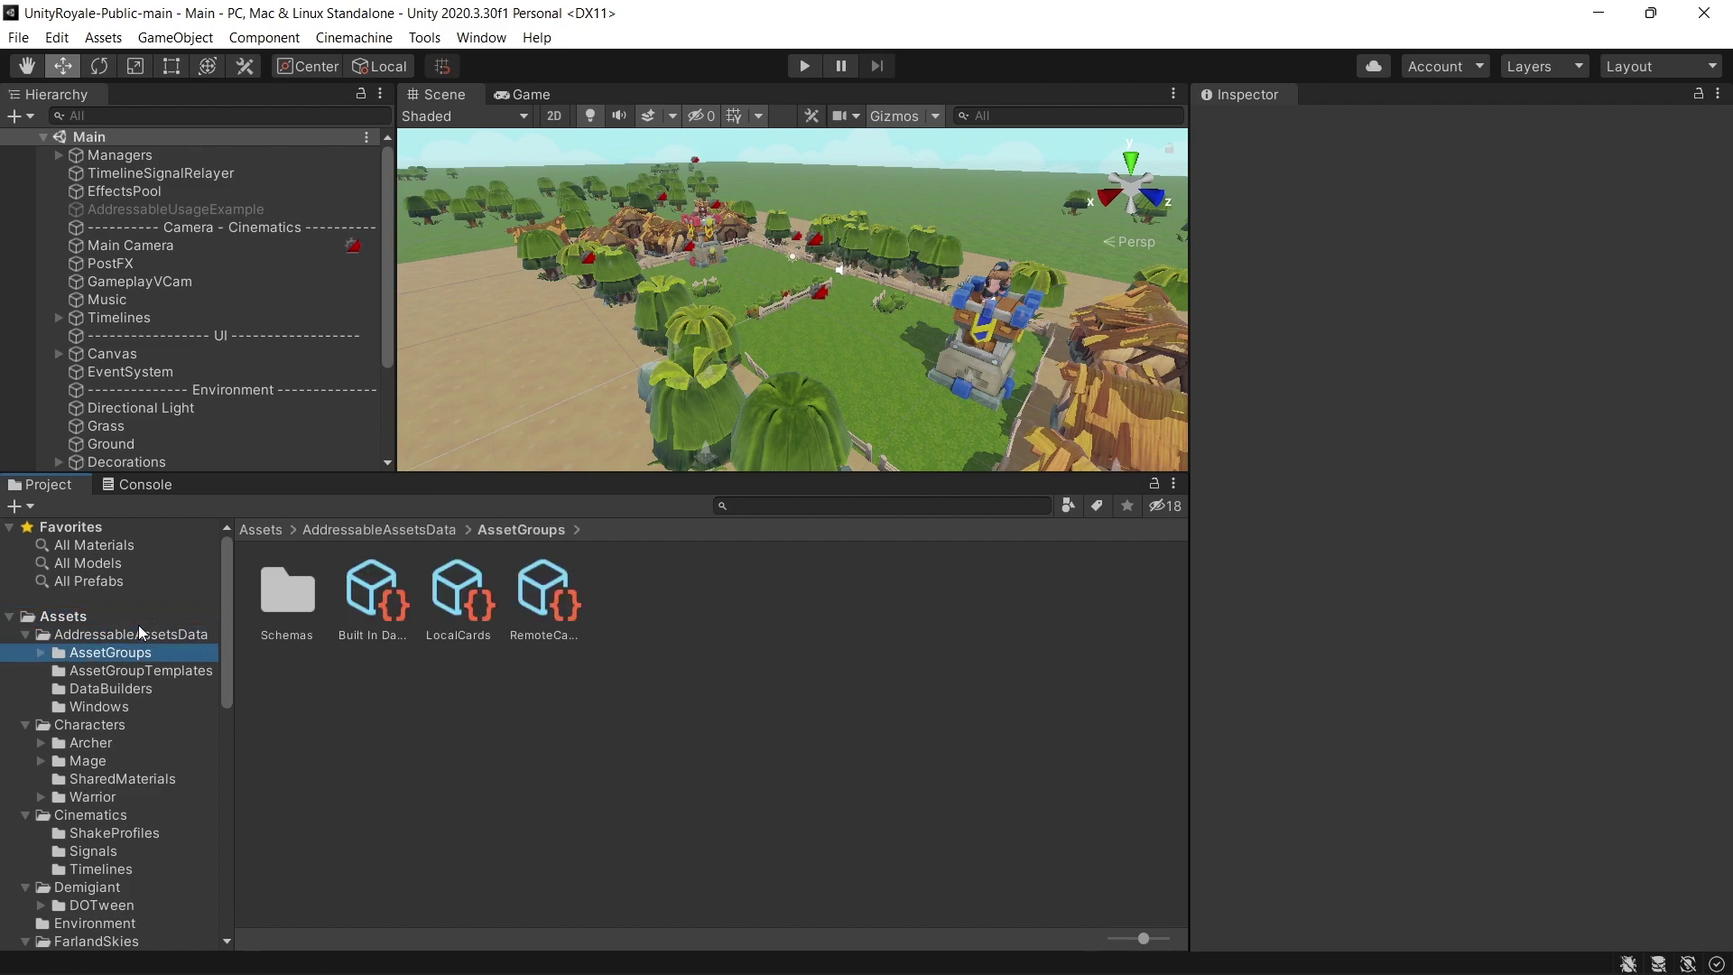
{"action": "key", "text": "Down"}
{"action": "key", "text": "Down"}
{"action": "key", "text": "Down"}
{"action": "key", "text": "Down"}
{"action": "key", "text": "Down"}
{"action": "key", "text": "Down"}
{"action": "key", "text": "Down"}
{"action": "key", "text": "Down"}
{"action": "key", "text": "Down"}
{"action": "key", "text": "Down"}
{"action": "key", "text": "Down"}
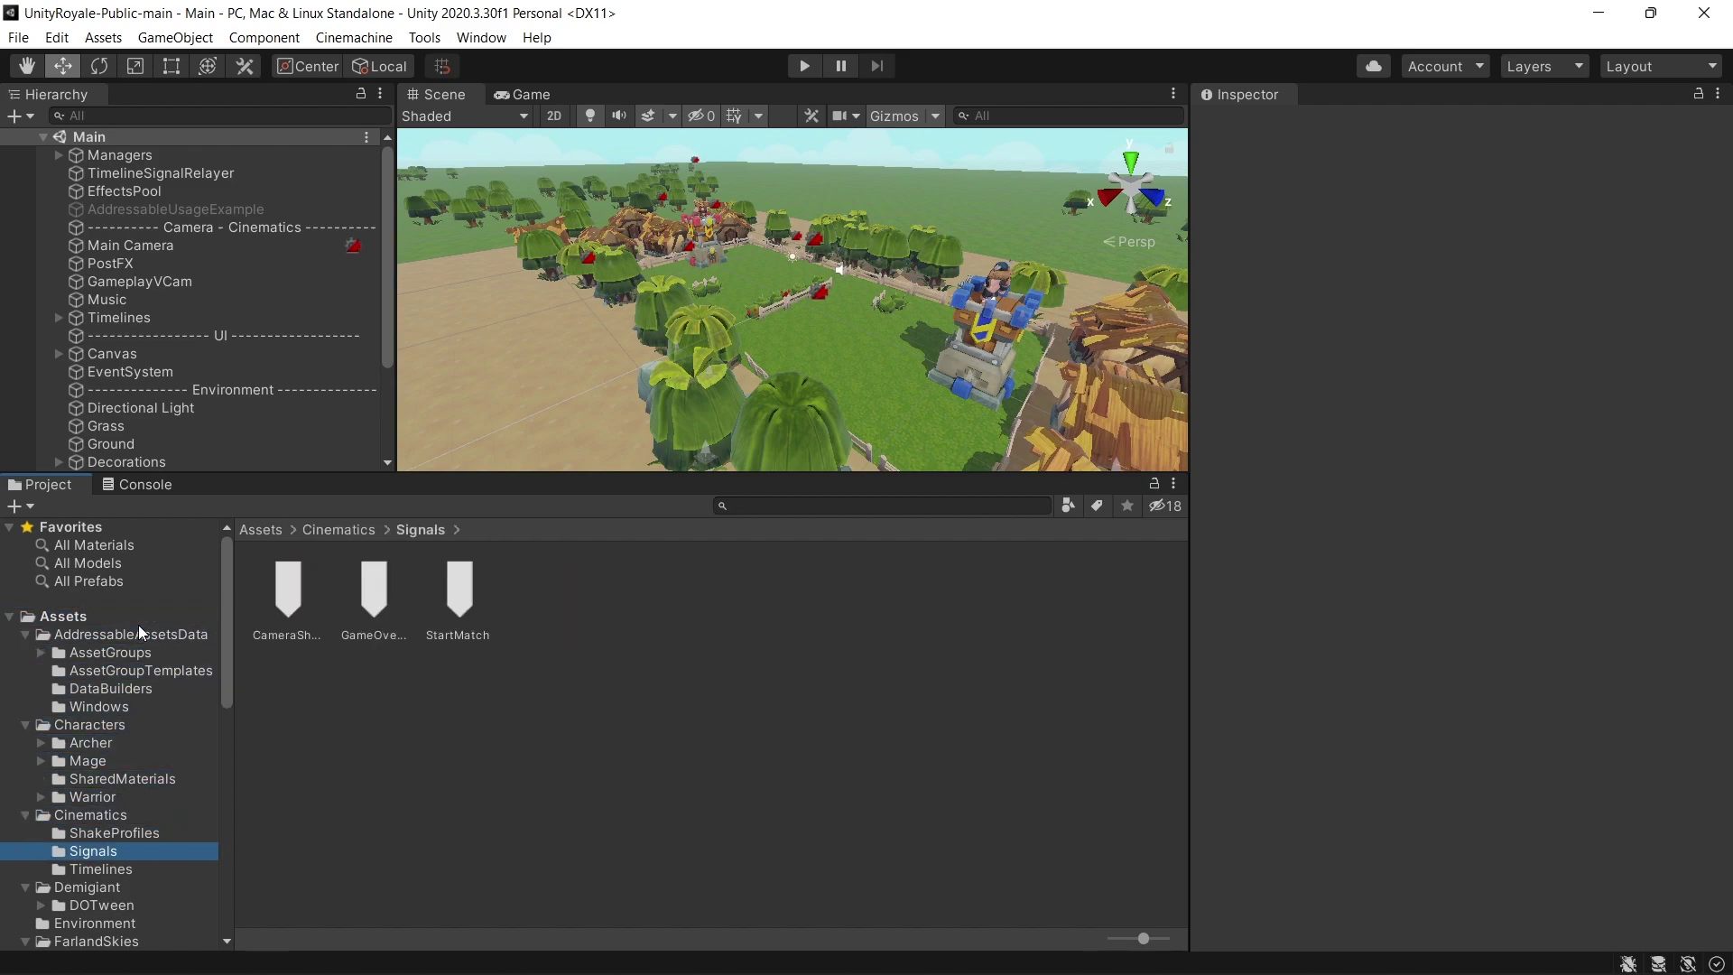
{"action": "key", "text": "Down"}
{"action": "key", "text": "Down"}
{"action": "key", "text": "Down"}
{"action": "key", "text": "Down"}
{"action": "key", "text": "Down"}
{"action": "key", "text": "Down"}
{"action": "key", "text": "Down"}
{"action": "key", "text": "Down"}
{"action": "key", "text": "Down"}
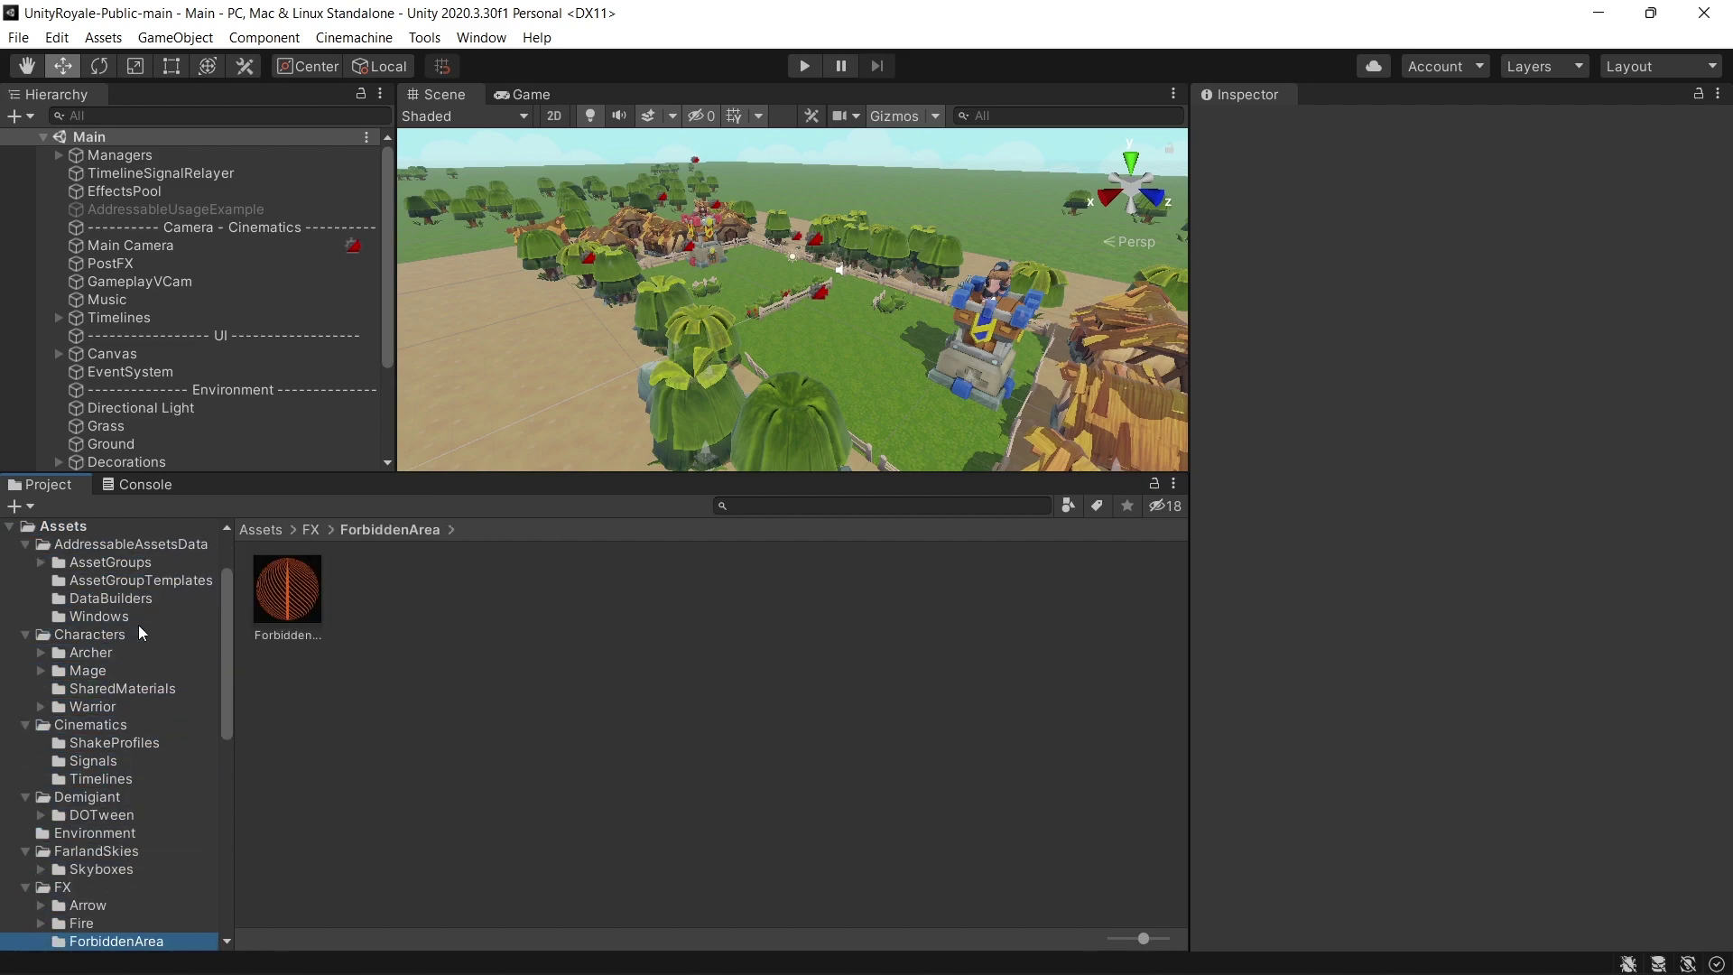
{"action": "key", "text": "Down"}
{"action": "key", "text": "Down"}
{"action": "key", "text": "Down"}
{"action": "key", "text": "Down"}
{"action": "key", "text": "Down"}
{"action": "key", "text": "Down"}
{"action": "key", "text": "Down"}
{"action": "key", "text": "Down"}
{"action": "key", "text": "Down"}
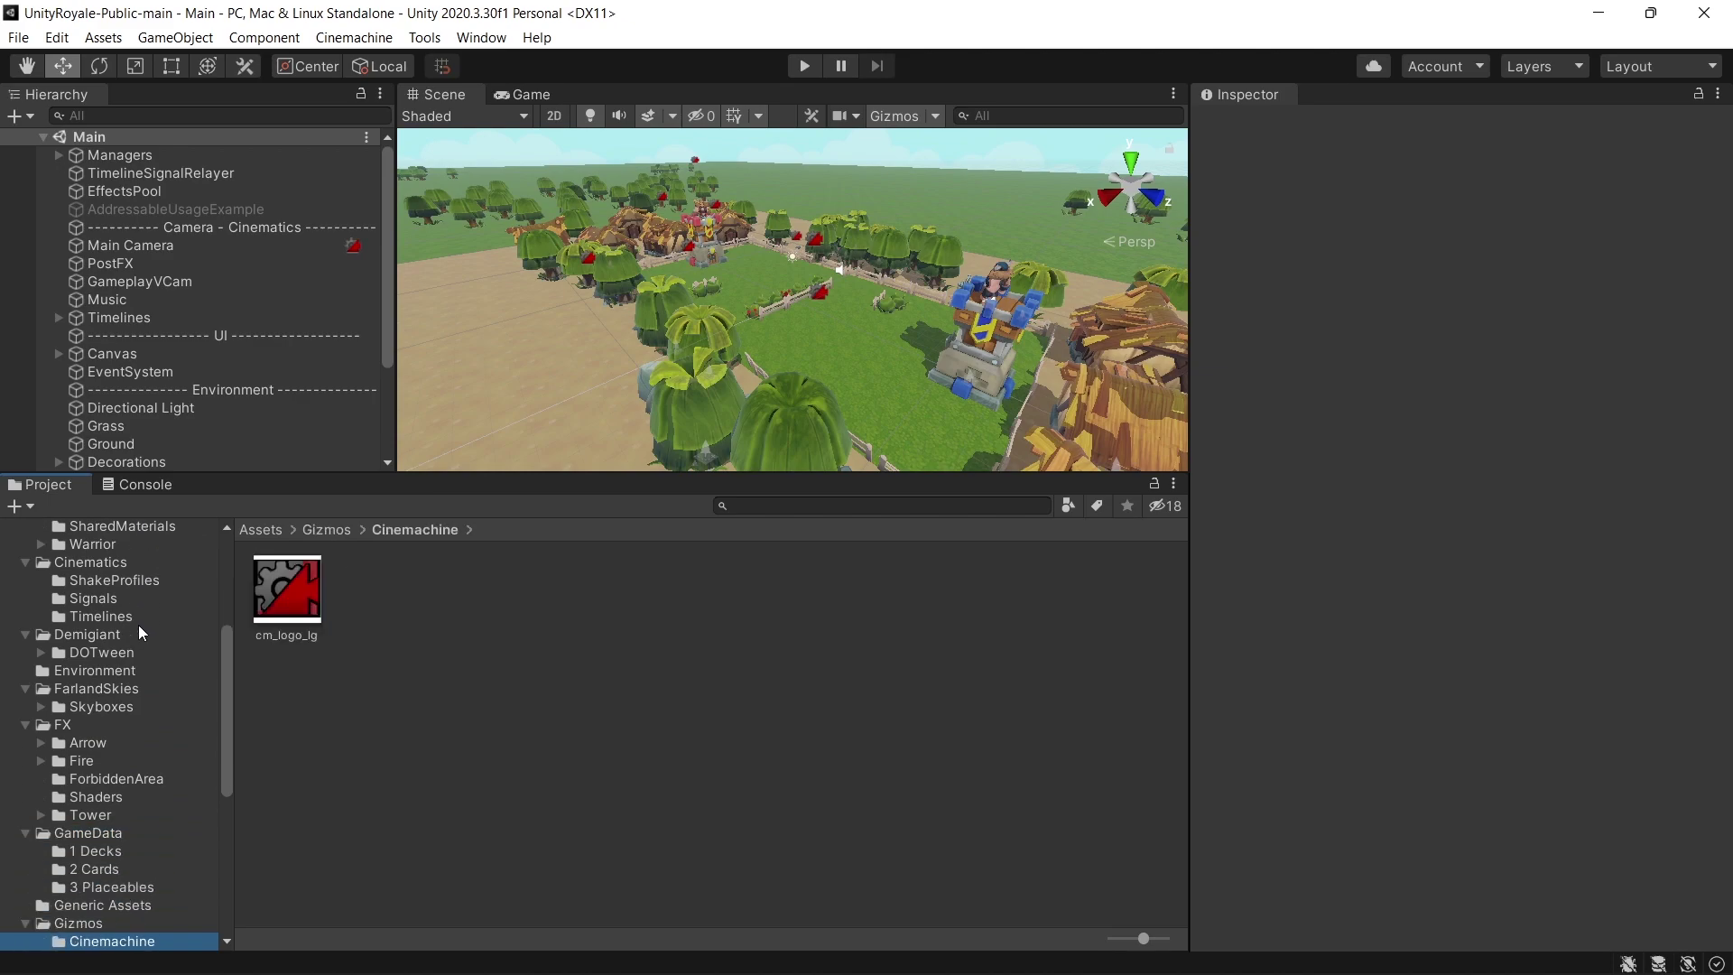
{"action": "key", "text": "Down"}
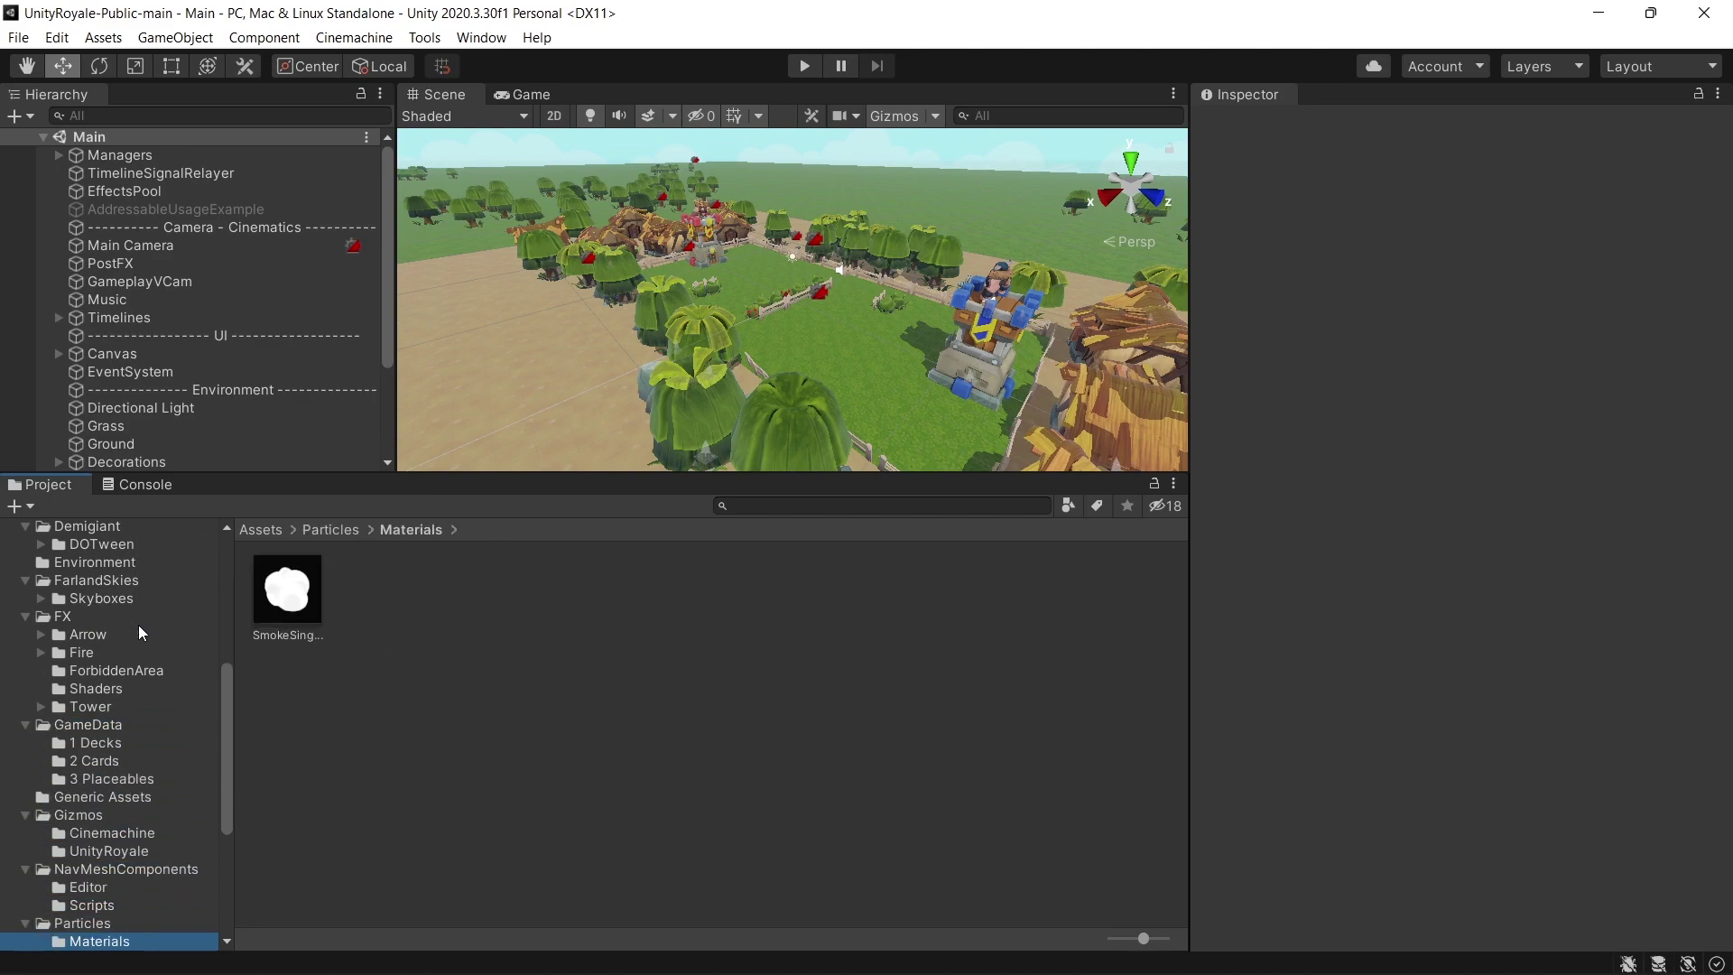
{"action": "scroll", "coordinate": [230, 590], "scroll_direction": "up", "scroll_amount": 7}
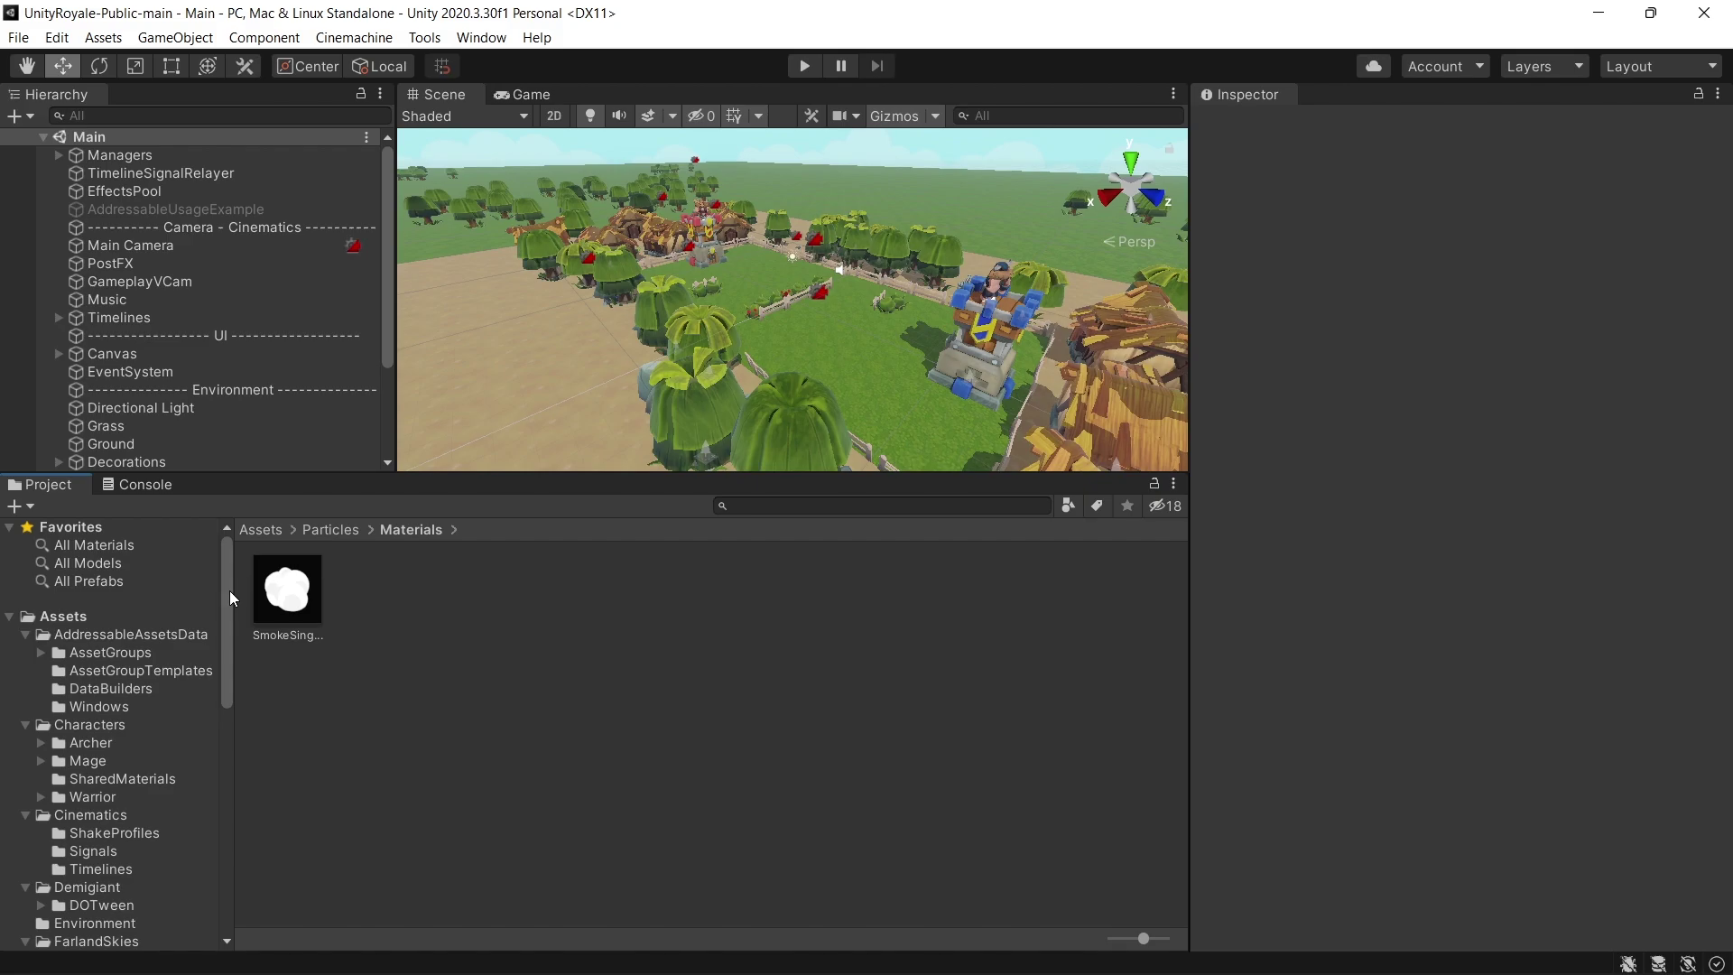
Step: Open the Props prefab in context and frame its Paint Supplies and Workbench objects in the scene
{"action": "left_click", "coordinate": [173, 156]}
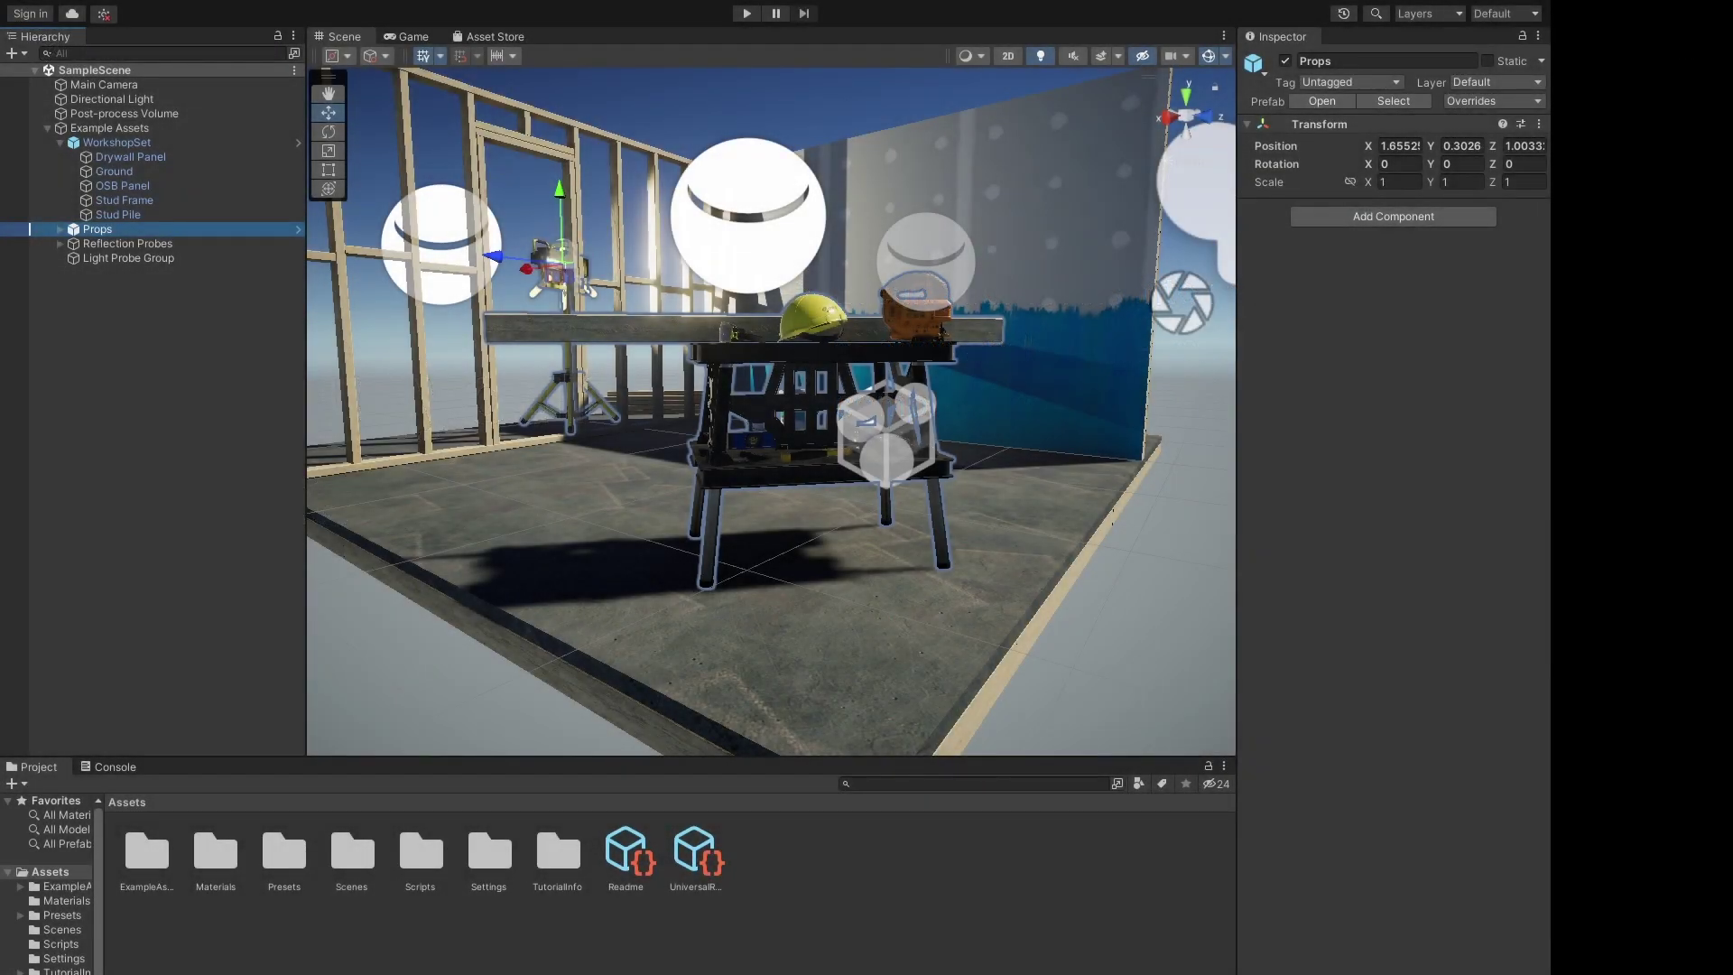
{"action": "left_click", "coordinate": [298, 229]}
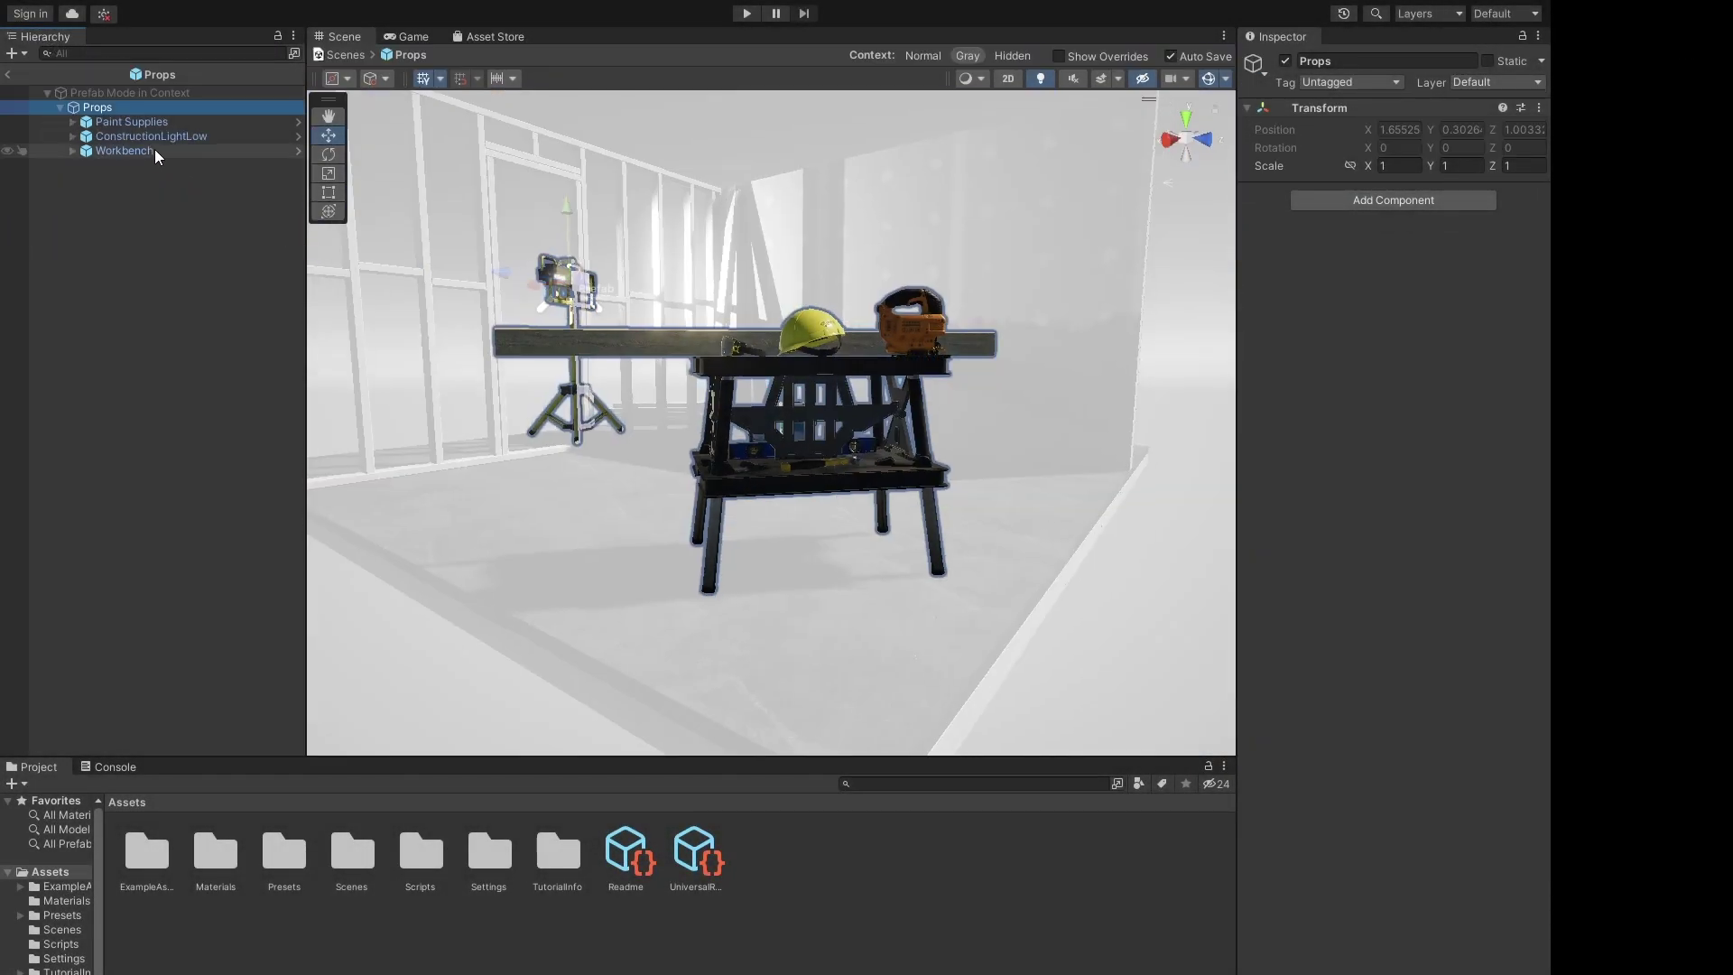
{"action": "double_click", "coordinate": [106, 124]}
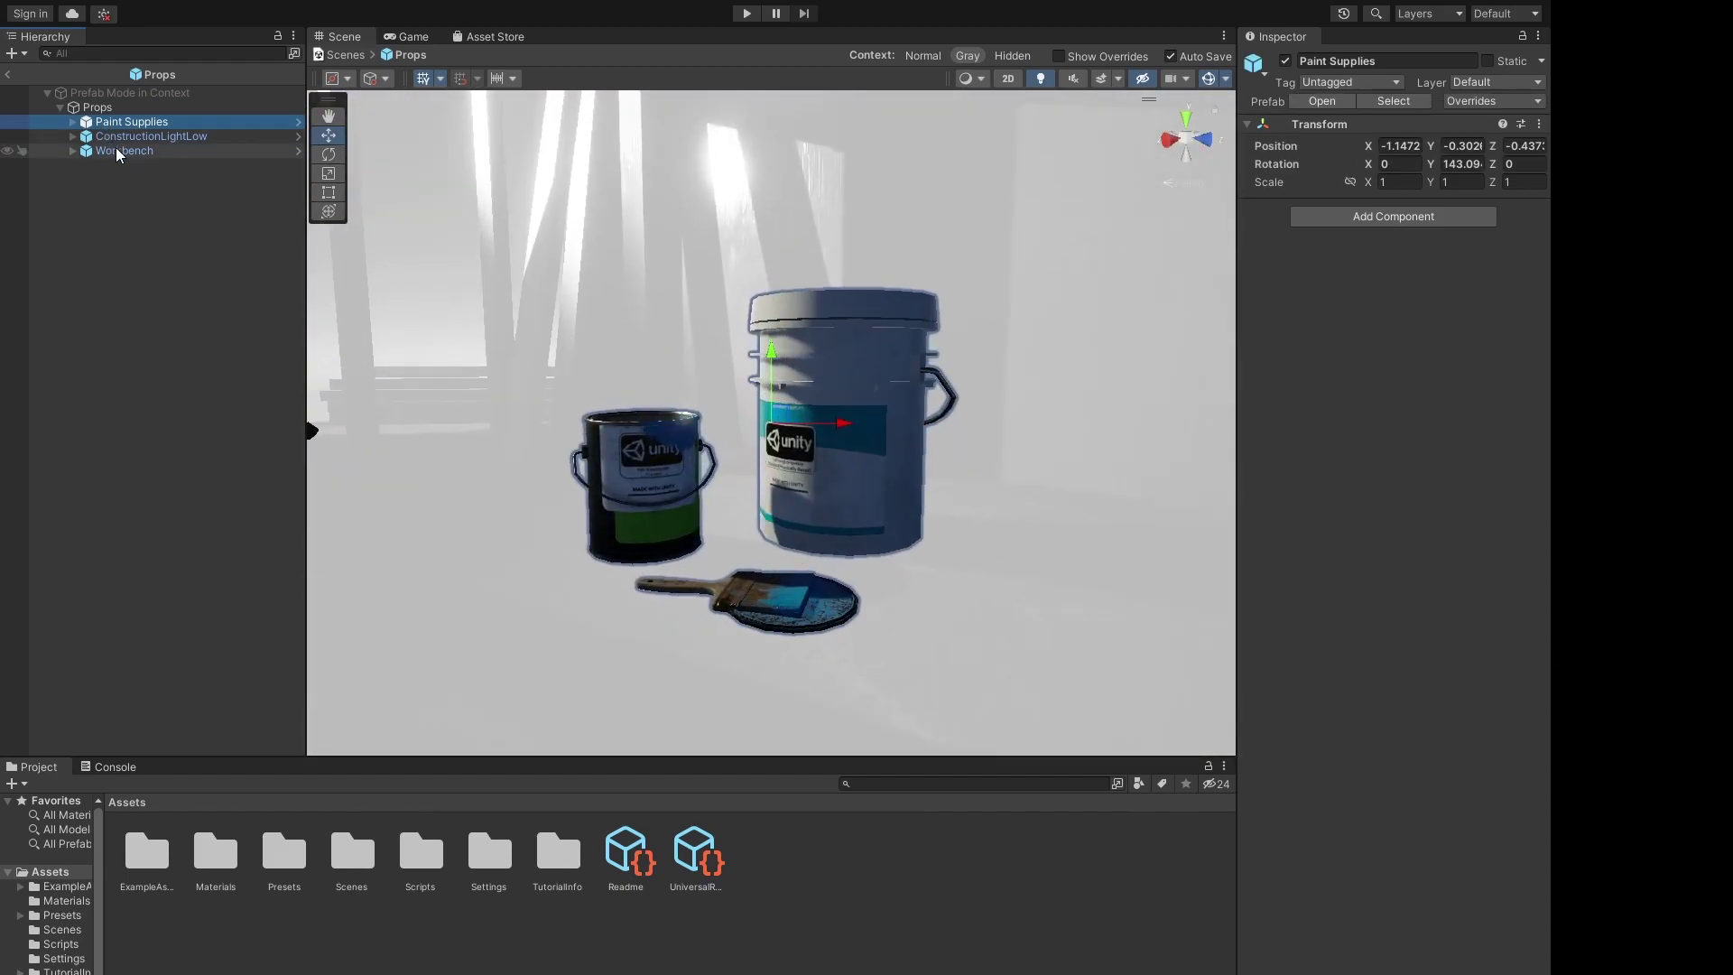
{"action": "double_click", "coordinate": [117, 150]}
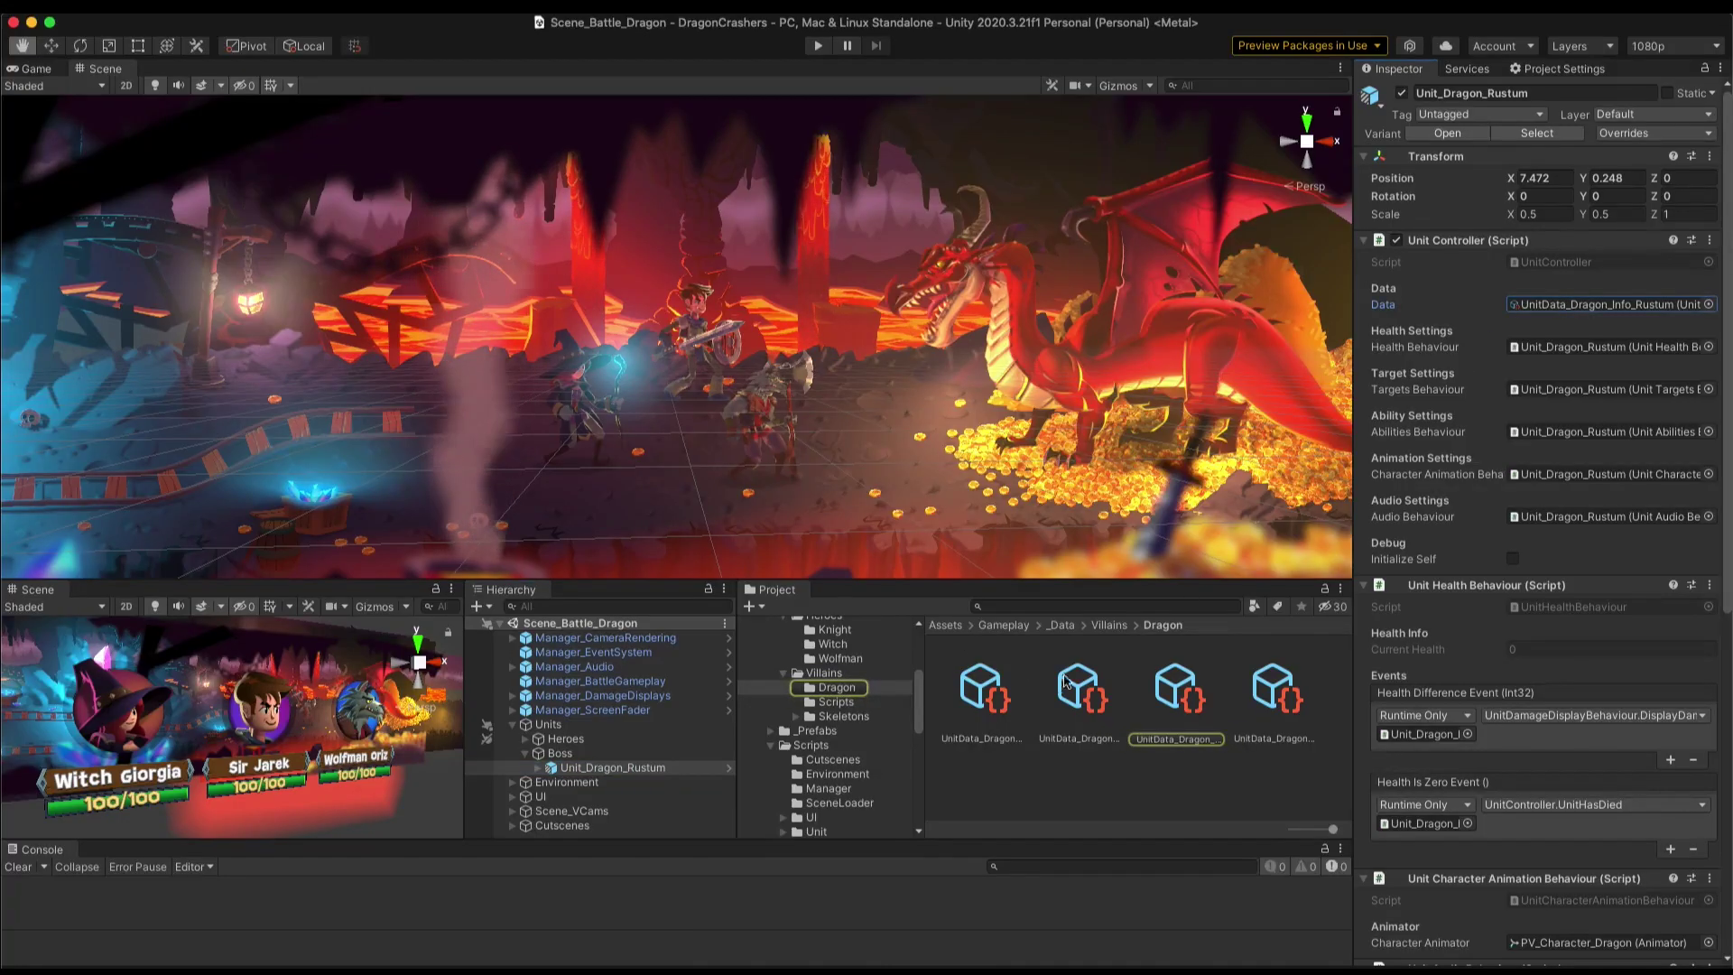
Step: Select the UnitData_Dragon_Info_Rustum asset in the Villains > Dragon folder of the DragonCrashers project
{"action": "left_click", "coordinate": [1173, 690]}
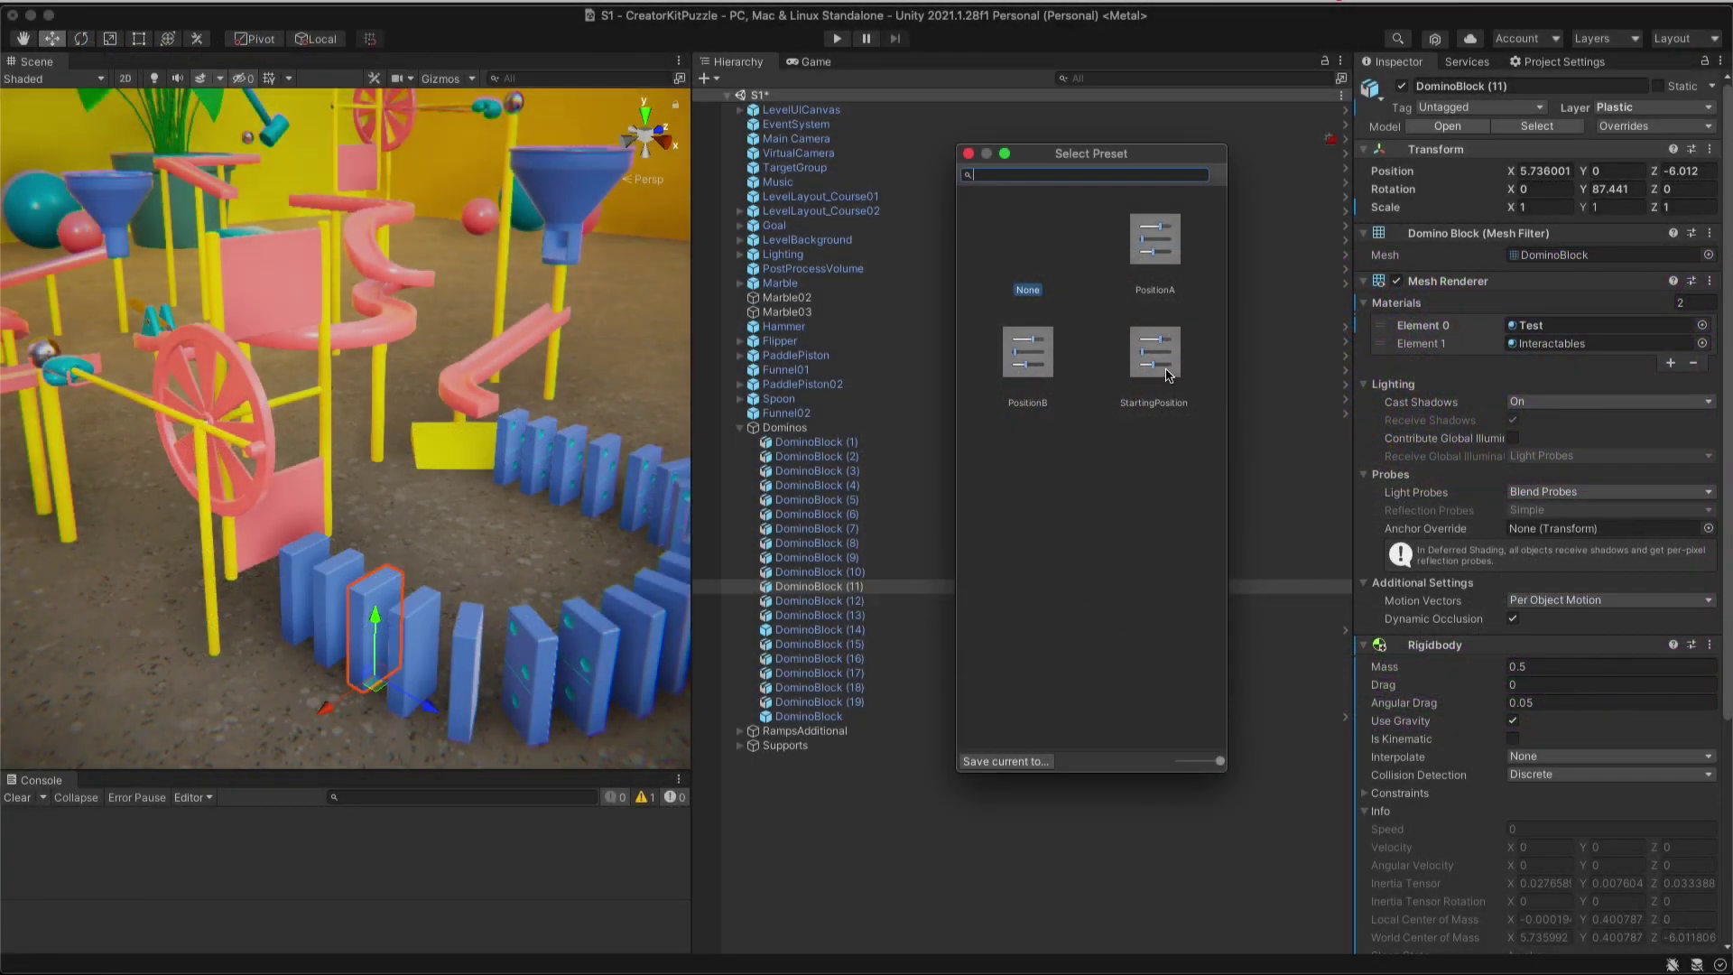
Step: Choose the StartingPosition preset for DominoBlock (11) in the CreatorKitPuzzle project
{"action": "left_click", "coordinate": [1166, 373]}
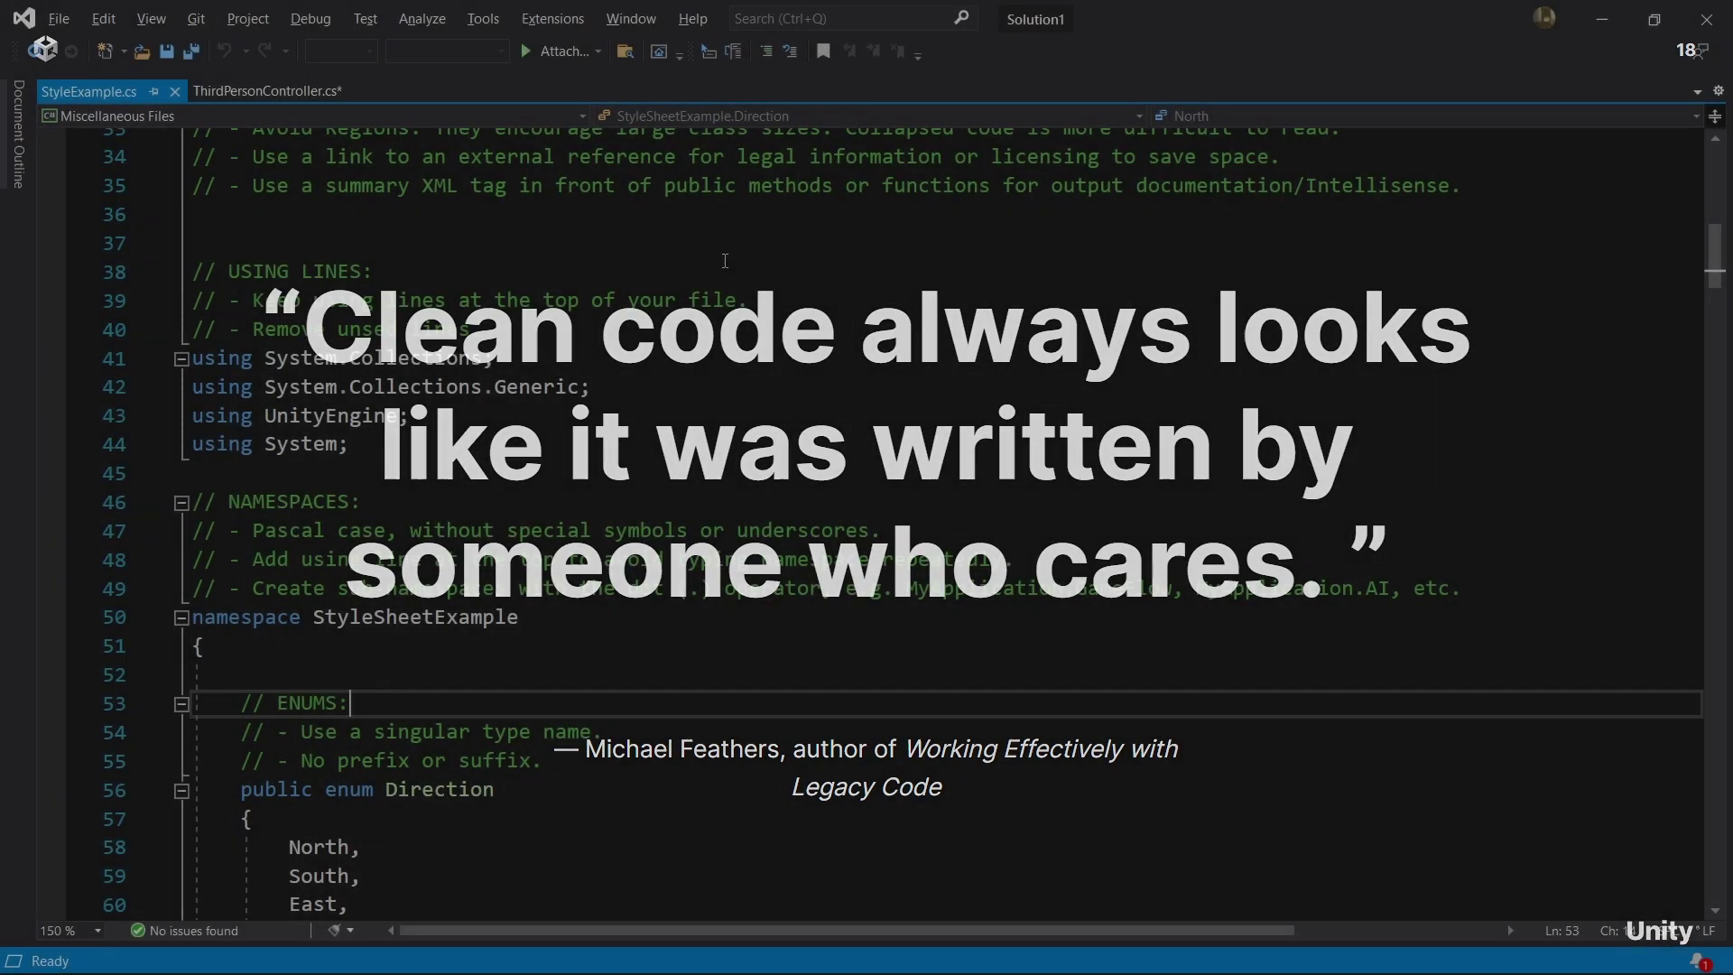
Step: In Visual Studio, read through StyleExample.cs from the enum rules past the interfaces and classes to the serialized fields
{"action": "key", "text": "Down"}
{"action": "key", "text": "Down"}
{"action": "key", "text": "Down"}
{"action": "key", "text": "Down"}
{"action": "key", "text": "Down"}
{"action": "key", "text": "Down"}
{"action": "key", "text": "Down"}
{"action": "key", "text": "Down"}
{"action": "key", "text": "Down"}
{"action": "key", "text": "Down"}
{"action": "key", "text": "Down"}
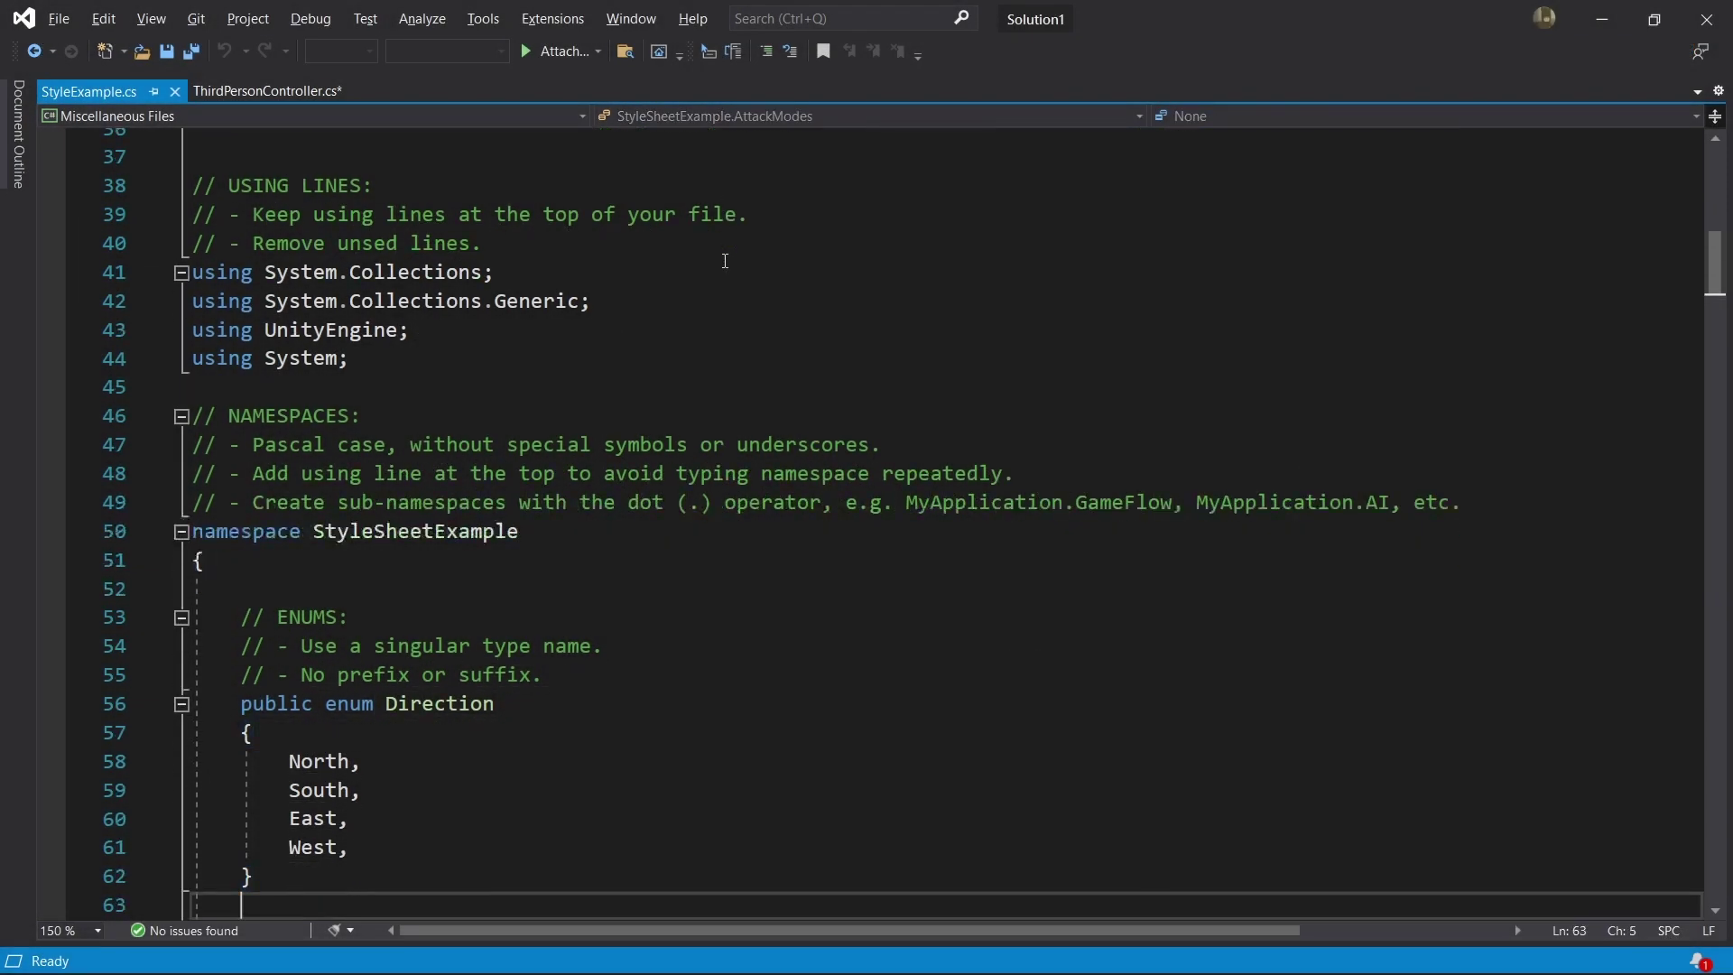
{"action": "key", "text": "Down"}
{"action": "key", "text": "Down"}
{"action": "key", "text": "Down"}
{"action": "key", "text": "Down"}
{"action": "key", "text": "Down"}
{"action": "key", "text": "Down"}
{"action": "key", "text": "Down"}
{"action": "key", "text": "Down"}
{"action": "key", "text": "Down"}
{"action": "key", "text": "Down"}
{"action": "key", "text": "Down"}
{"action": "key", "text": "Down"}
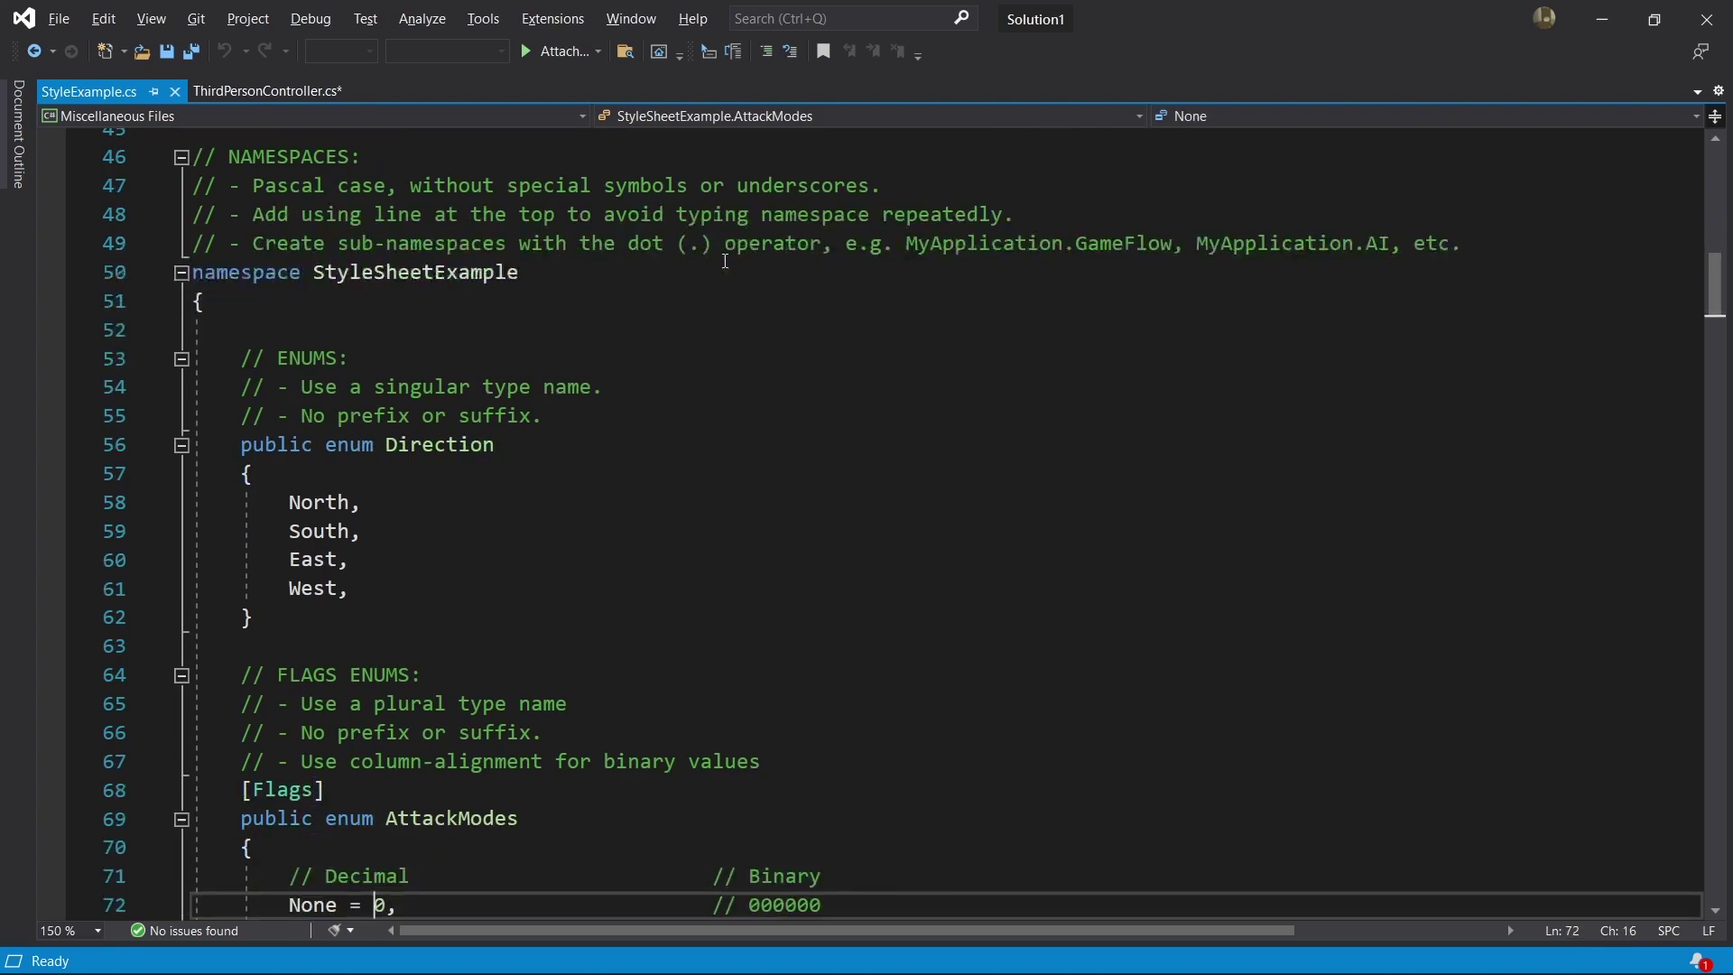
{"action": "key", "text": "Down"}
{"action": "key", "text": "Down"}
{"action": "key", "text": "Down"}
{"action": "key", "text": "Down"}
{"action": "key", "text": "Down"}
{"action": "key", "text": "Down"}
{"action": "key", "text": "Down"}
{"action": "key", "text": "Down"}
{"action": "key", "text": "Down"}
{"action": "key", "text": "Down"}
{"action": "key", "text": "Down"}
{"action": "key", "text": "Down"}
{"action": "key", "text": "Down"}
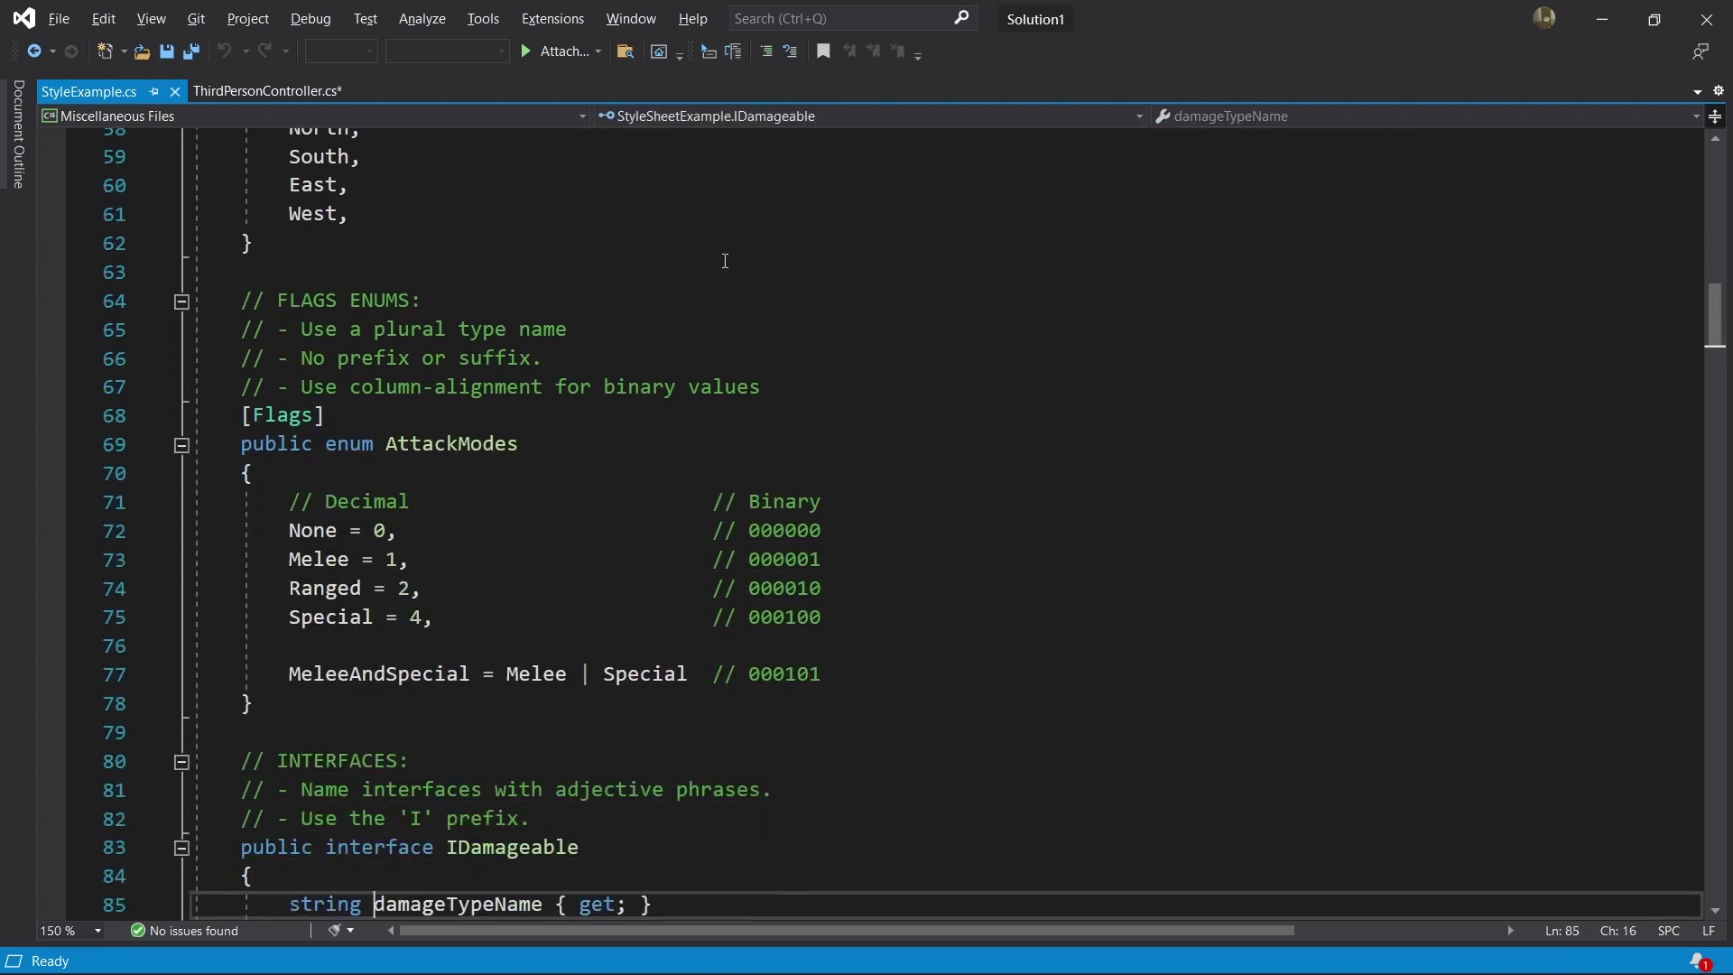
{"action": "key", "text": "Down"}
{"action": "key", "text": "Down"}
{"action": "key", "text": "Down"}
{"action": "key", "text": "Down"}
{"action": "key", "text": "Down"}
{"action": "key", "text": "Down"}
{"action": "key", "text": "Down"}
{"action": "key", "text": "Down"}
{"action": "key", "text": "Down"}
{"action": "key", "text": "Down"}
{"action": "key", "text": "Down"}
{"action": "key", "text": "Down"}
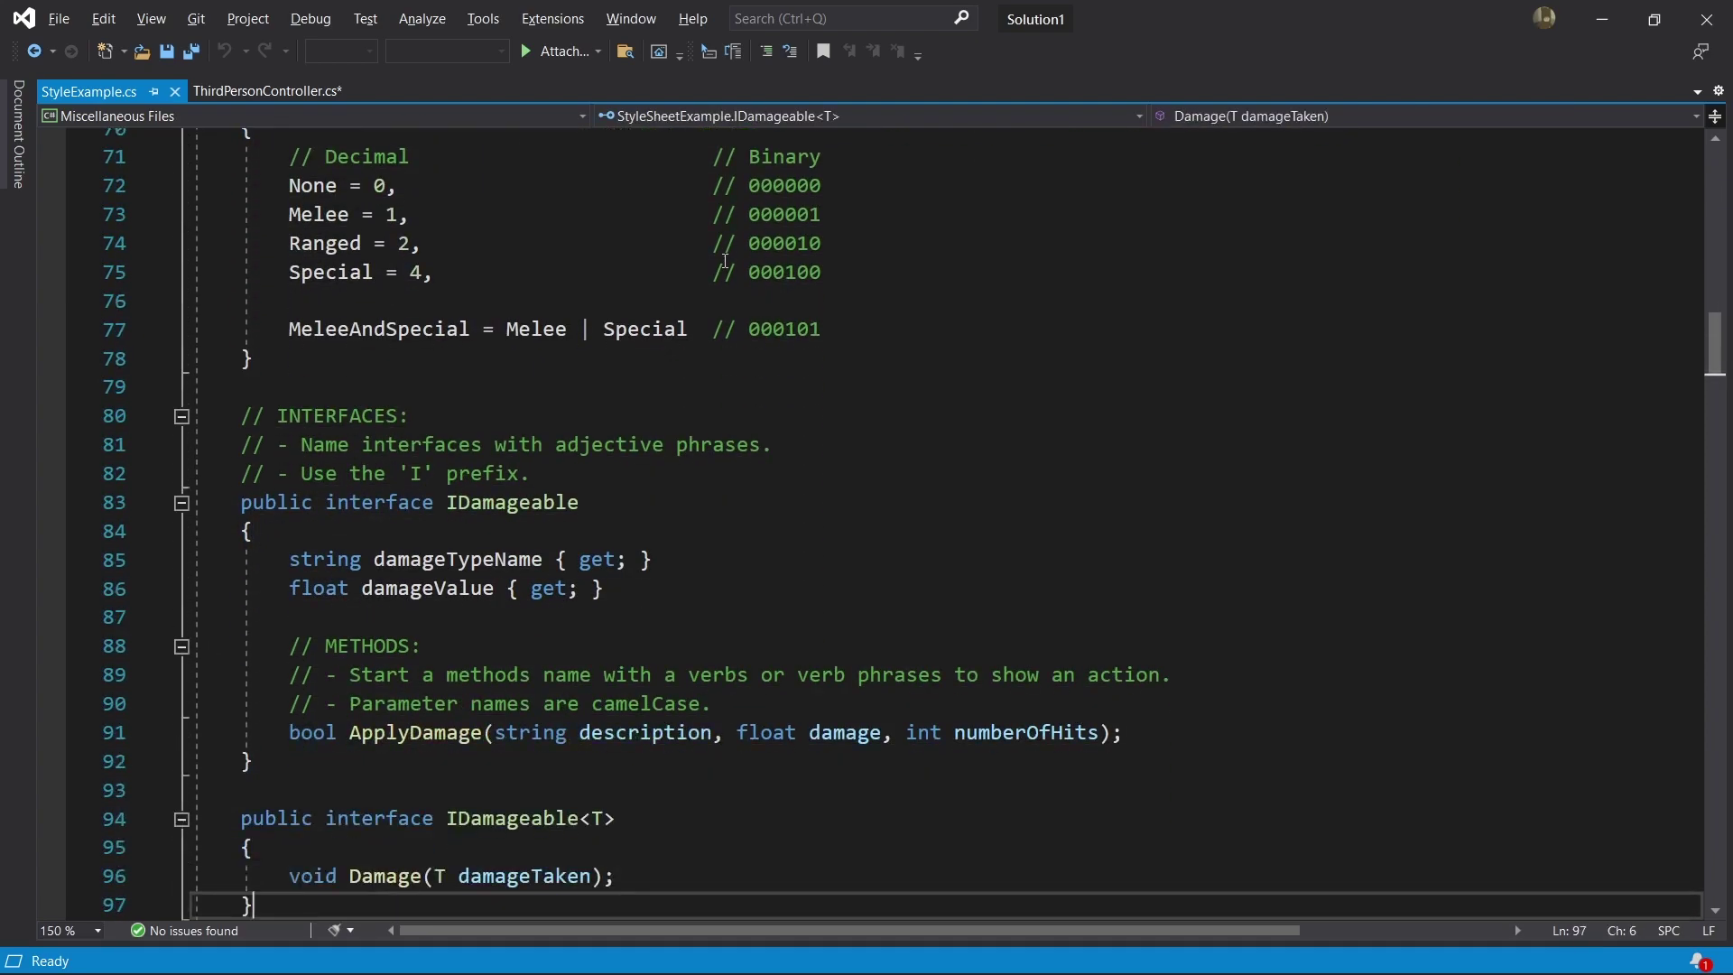
{"action": "key", "text": "Down"}
{"action": "key", "text": "Down"}
{"action": "key", "text": "Down"}
{"action": "key", "text": "Down"}
{"action": "key", "text": "Down"}
{"action": "key", "text": "Down"}
{"action": "key", "text": "Down"}
{"action": "key", "text": "Down"}
{"action": "key", "text": "Down"}
{"action": "key", "text": "Down"}
{"action": "key", "text": "Down"}
{"action": "key", "text": "Down"}
{"action": "key", "text": "Down"}
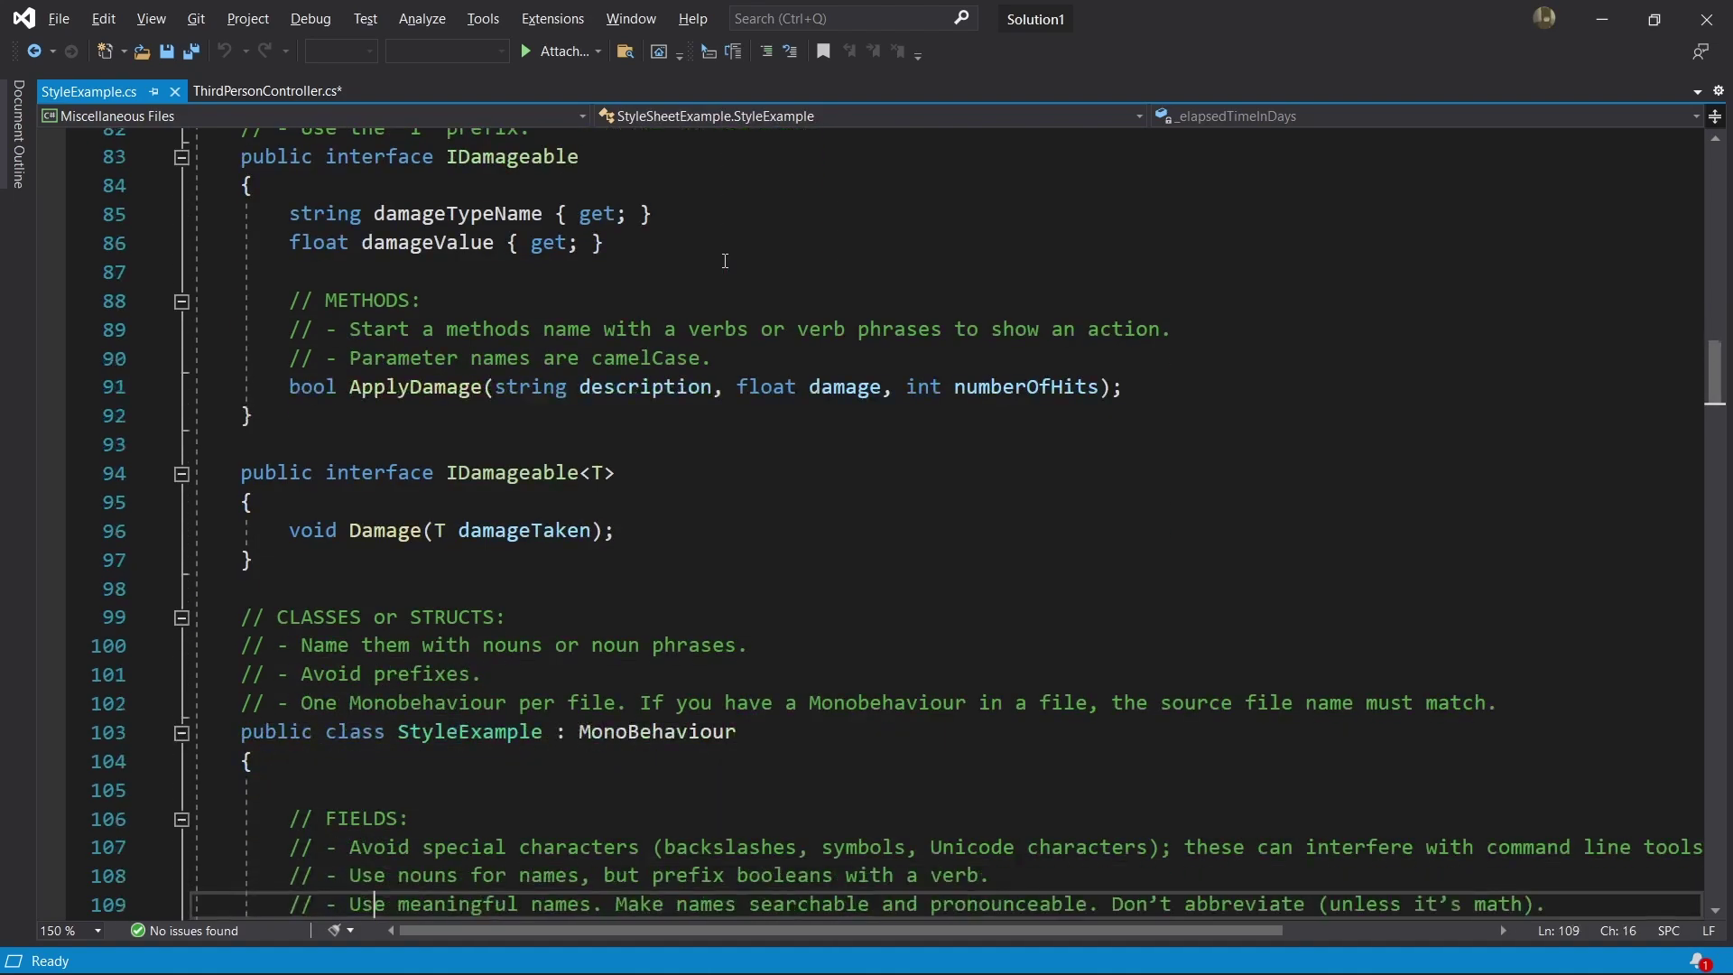
{"action": "key", "text": "Down"}
{"action": "key", "text": "Down"}
{"action": "key", "text": "Down"}
{"action": "key", "text": "Down"}
{"action": "key", "text": "Down"}
{"action": "key", "text": "Down"}
{"action": "key", "text": "Down"}
{"action": "key", "text": "Down"}
{"action": "key", "text": "Down"}
{"action": "key", "text": "Down"}
{"action": "key", "text": "Down"}
{"action": "key", "text": "Down"}
{"action": "key", "text": "Down"}
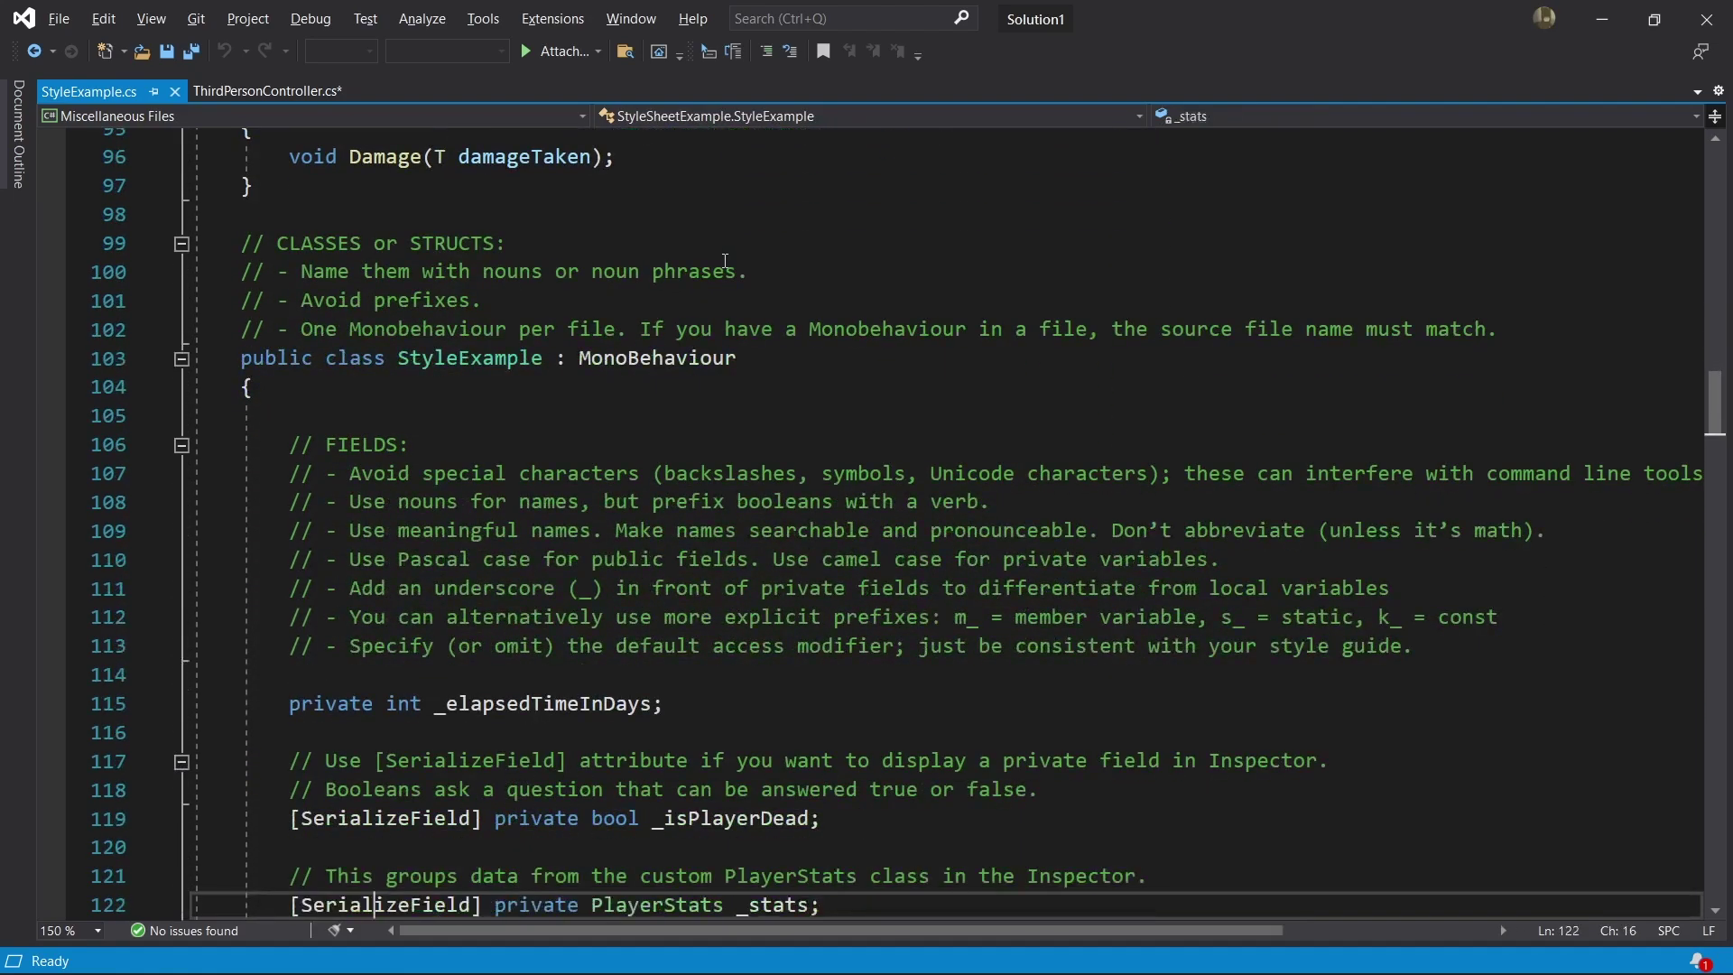
Step: Read on through StyleExample.cs from the serialized field examples into the PROPERTIES rules
{"action": "key", "text": "Down"}
{"action": "key", "text": "Down"}
{"action": "key", "text": "Down"}
{"action": "key", "text": "Down"}
{"action": "key", "text": "Down"}
{"action": "key", "text": "Down"}
{"action": "key", "text": "Down"}
{"action": "key", "text": "Down"}
{"action": "key", "text": "Down"}
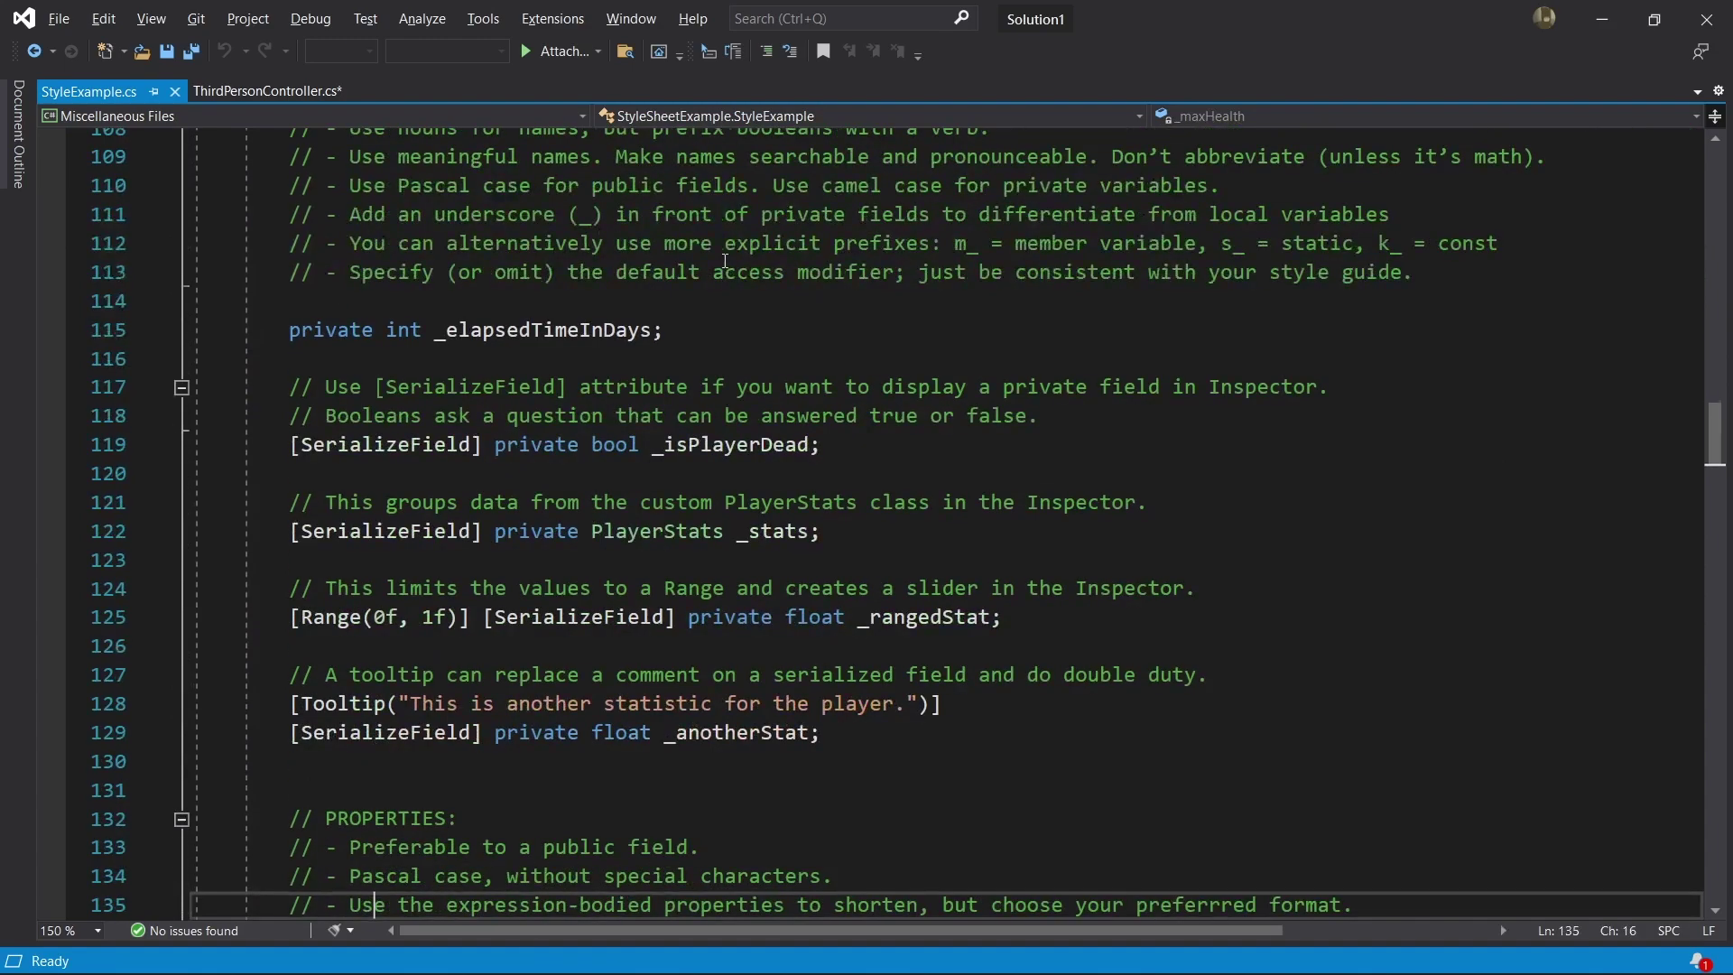
{"action": "key", "text": "Down"}
{"action": "key", "text": "Down"}
{"action": "key", "text": "Down"}
{"action": "key", "text": "Down"}
{"action": "key", "text": "Down"}
{"action": "key", "text": "Down"}
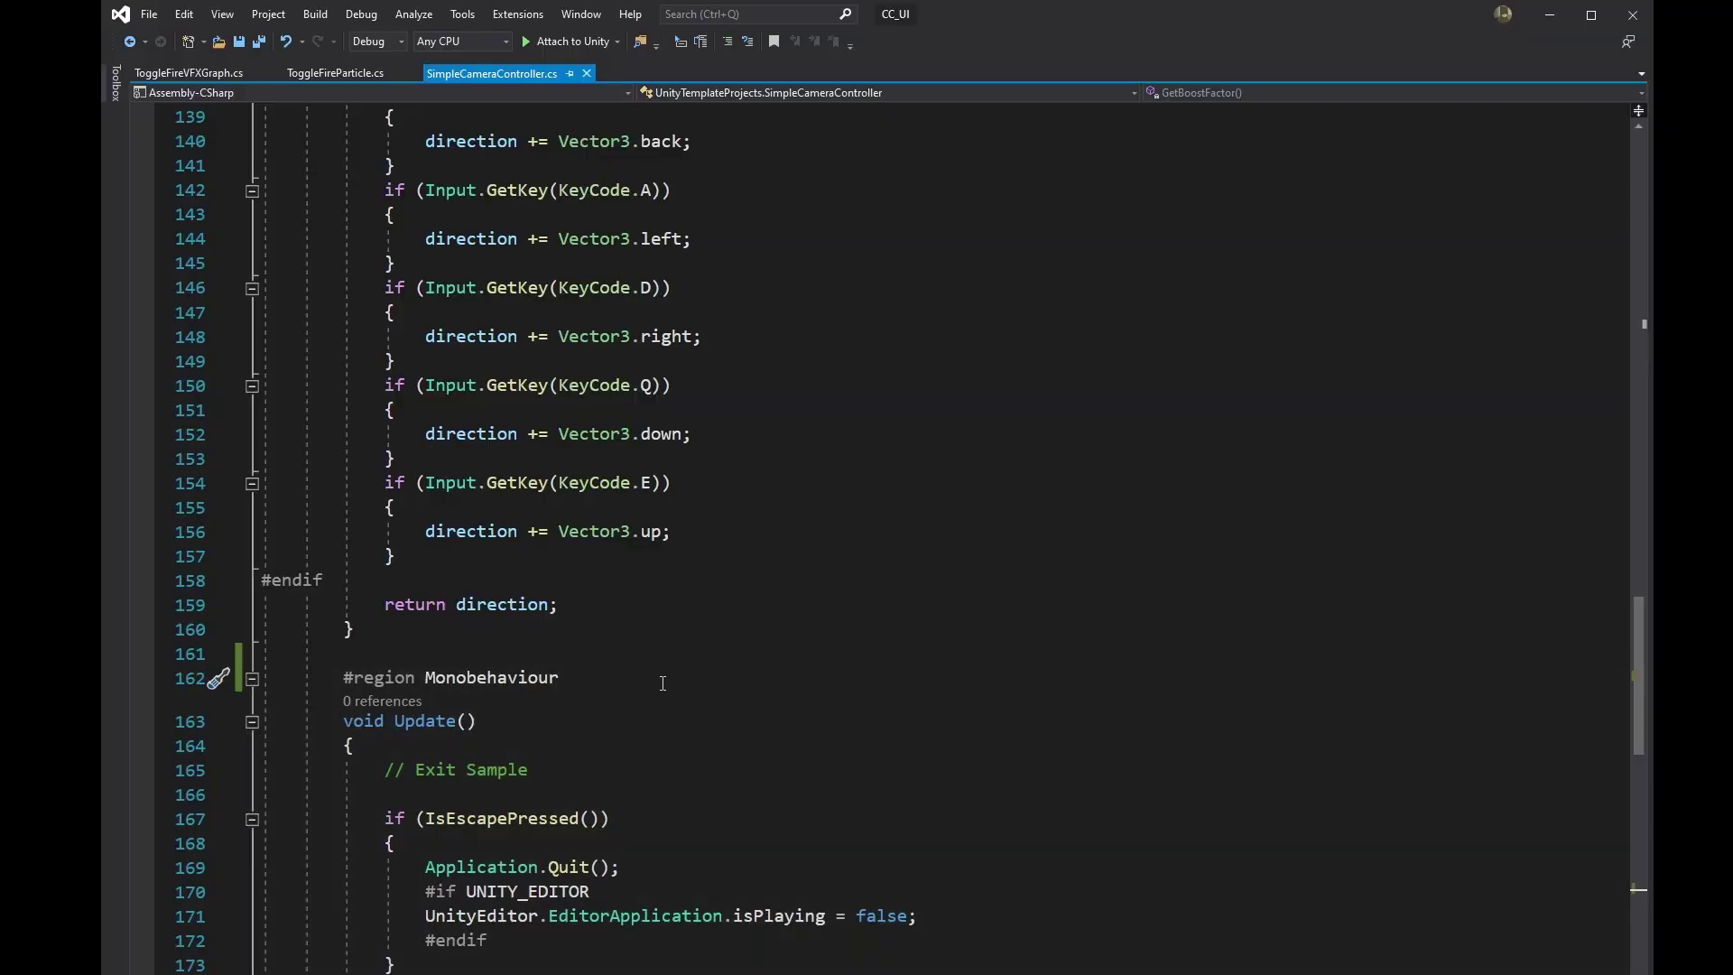
Step: In SimpleCameraController.cs, highlight the #region Monobehaviour line above Update() and collapse that region
{"action": "left_click_drag", "start_coordinate": [657, 681], "coordinate": [350, 683]}
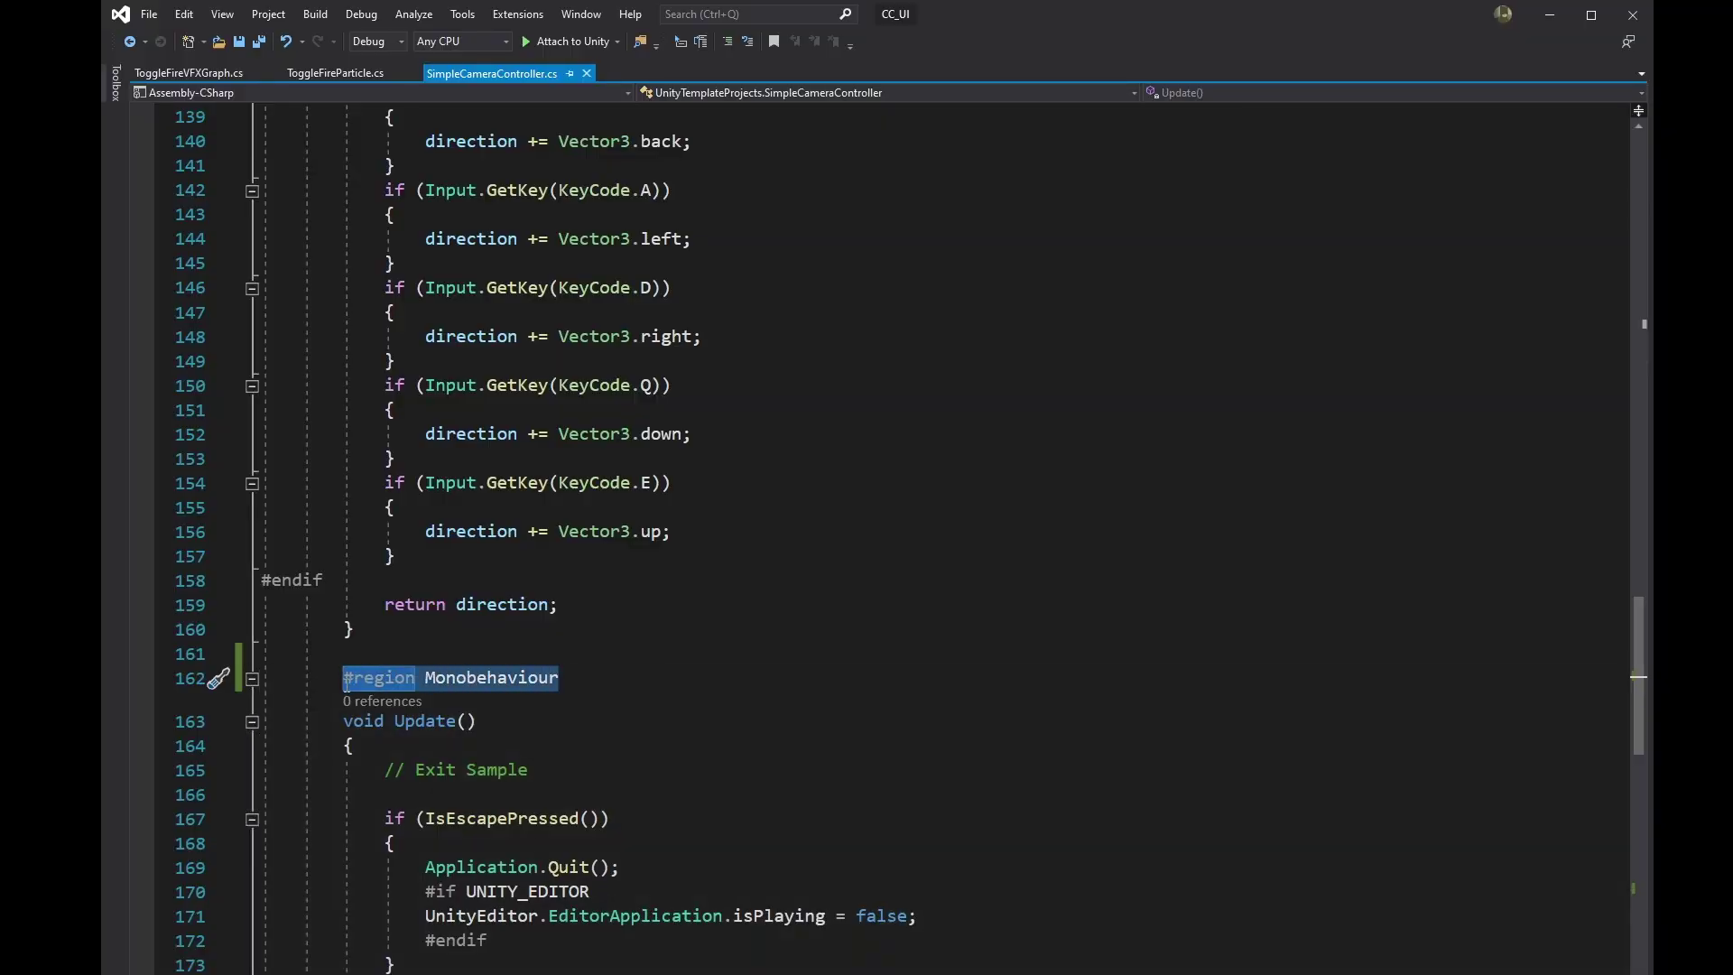
{"action": "left_click", "coordinate": [251, 681]}
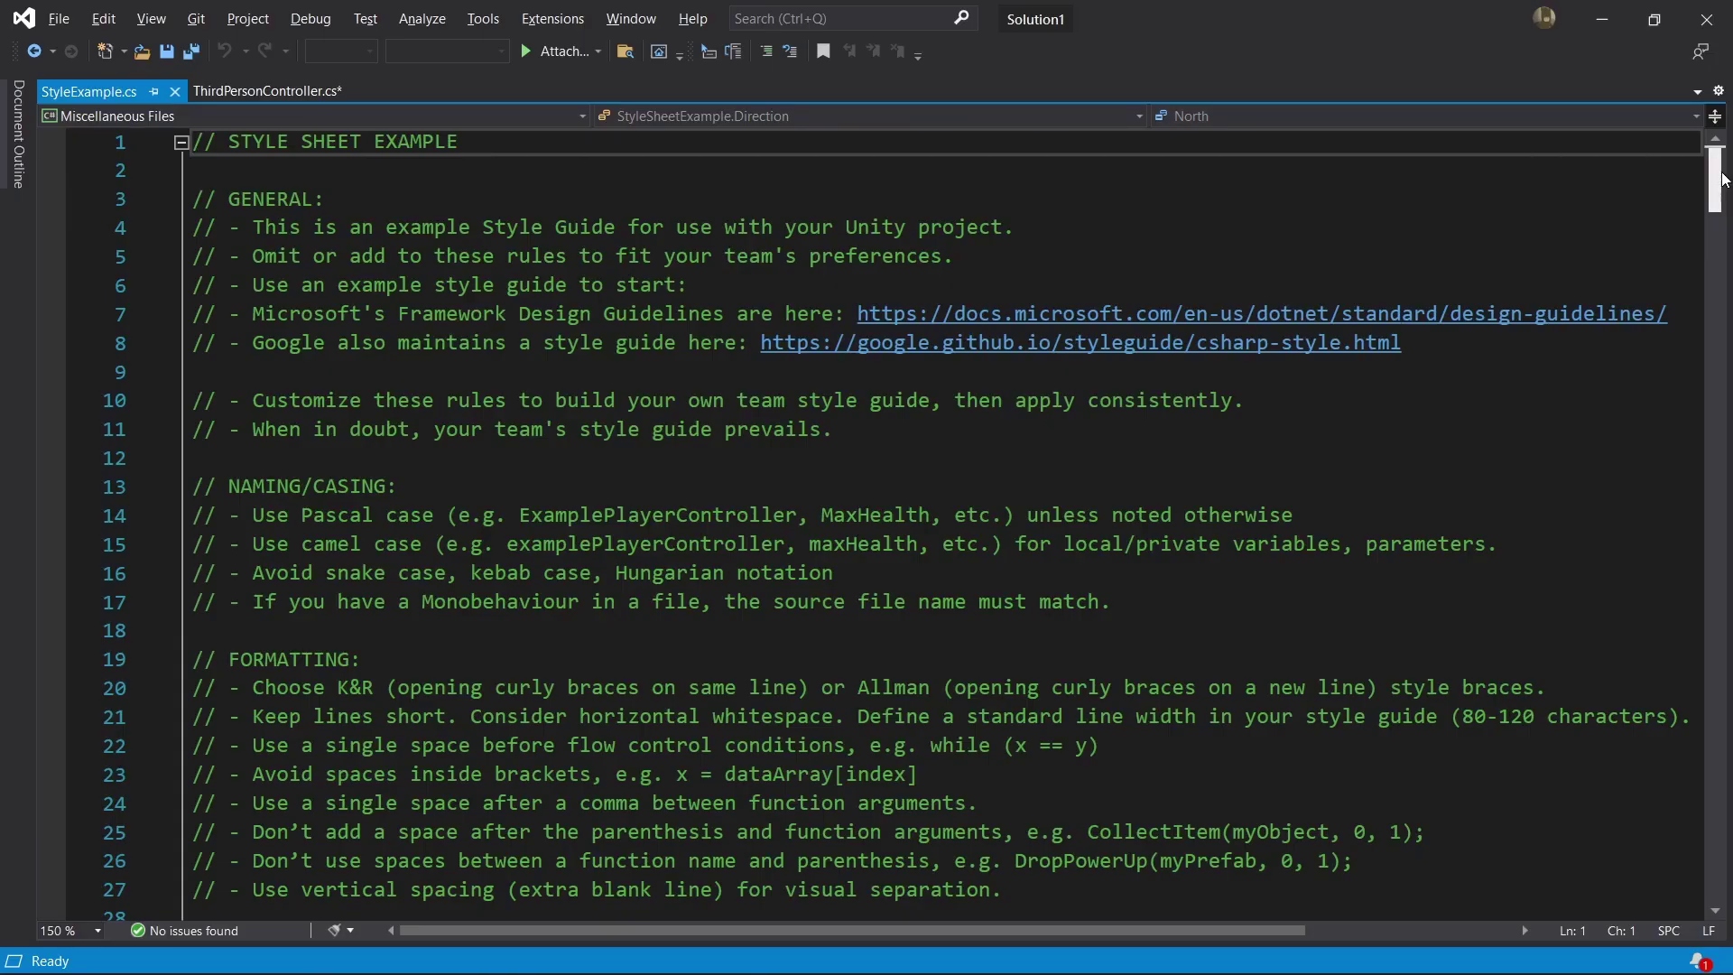
Step: Read StyleExample.cs from the top through the general, naming, formatting, comment and using-line rules to the NAMESPACES section
{"action": "left_click_drag", "start_coordinate": [1724, 177], "coordinate": [1724, 187]}
{"action": "left_click", "coordinate": [1582, 323]}
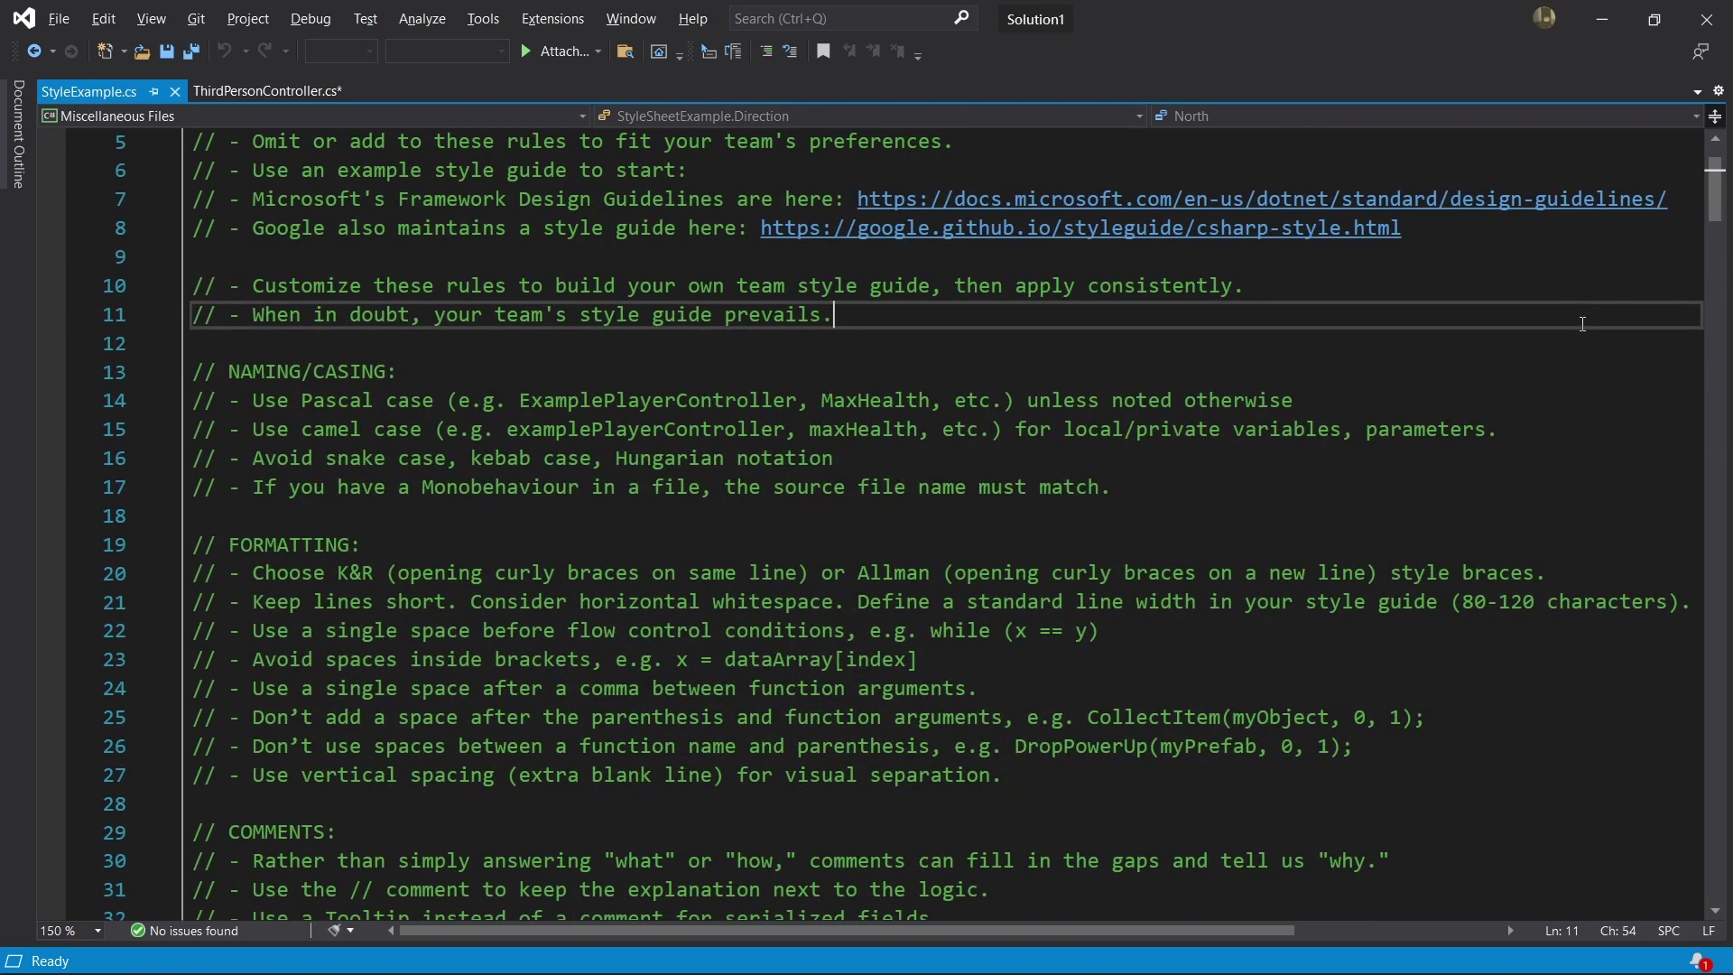
{"action": "key", "text": "Down"}
{"action": "key", "text": "Down"}
{"action": "key", "text": "Down"}
{"action": "key", "text": "Down"}
{"action": "key", "text": "Down"}
{"action": "key", "text": "Down"}
{"action": "key", "text": "Down"}
{"action": "key", "text": "Down"}
{"action": "key", "text": "Down"}
{"action": "key", "text": "Down"}
{"action": "key", "text": "Down"}
{"action": "key", "text": "Down"}
{"action": "key", "text": "Down"}
{"action": "key", "text": "Down"}
{"action": "key", "text": "Down"}
{"action": "key", "text": "Down"}
{"action": "key", "text": "Down"}
{"action": "key", "text": "Down"}
{"action": "key", "text": "Down"}
{"action": "key", "text": "Down"}
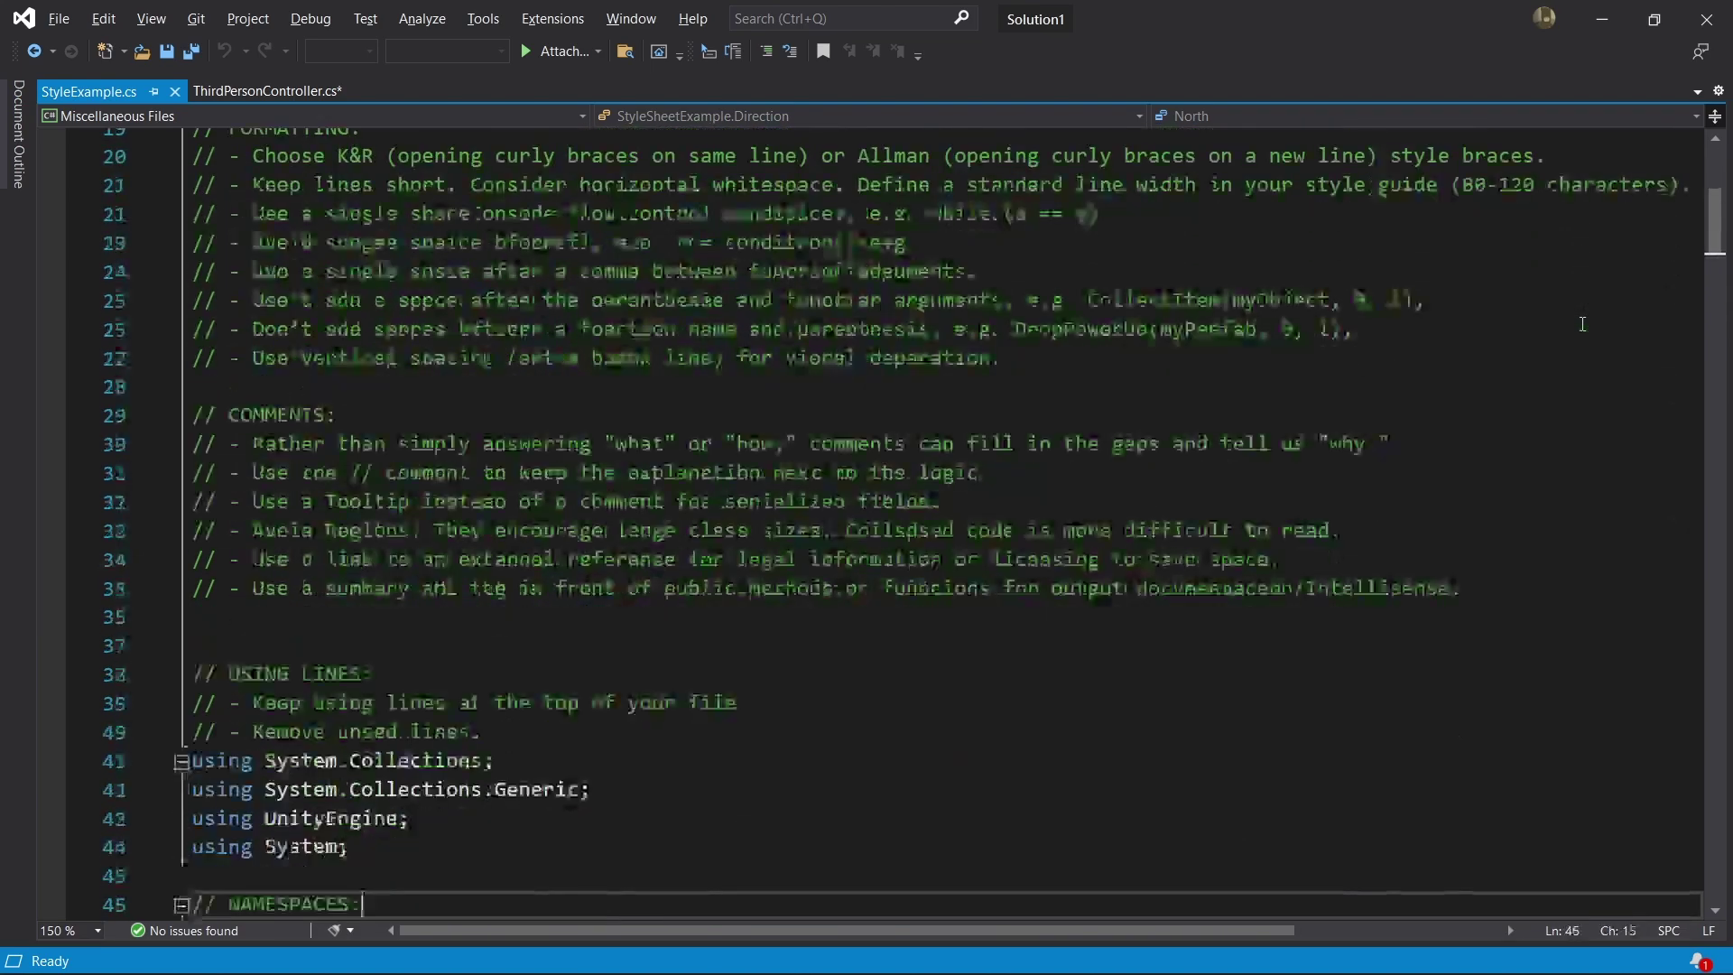
{"action": "key", "text": "Down"}
{"action": "key", "text": "Down"}
{"action": "key", "text": "Down"}
{"action": "key", "text": "Down"}
{"action": "key", "text": "Down"}
{"action": "key", "text": "Down"}
{"action": "key", "text": "Down"}
{"action": "key", "text": "Down"}
{"action": "key", "text": "Down"}
{"action": "key", "text": "Down"}
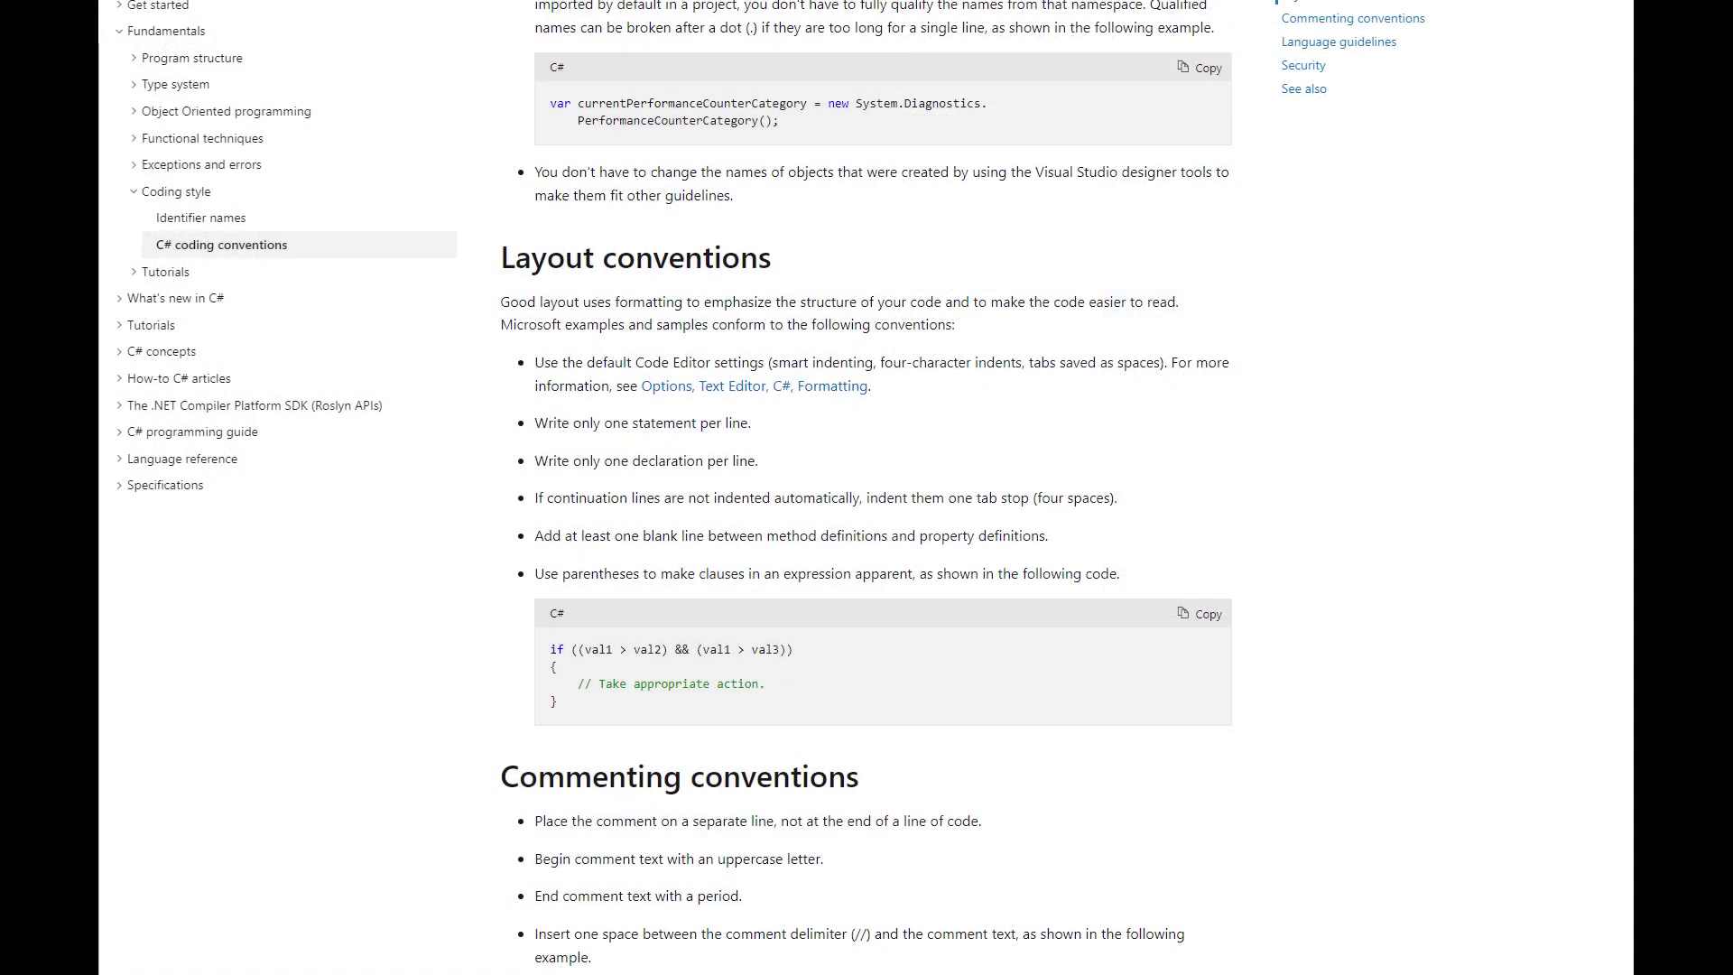
Step: In the browser, read through the layout and commenting conventions on the C# coding conventions page
{"action": "scroll", "coordinate": [867, 488], "scroll_direction": "down", "scroll_amount": 15}
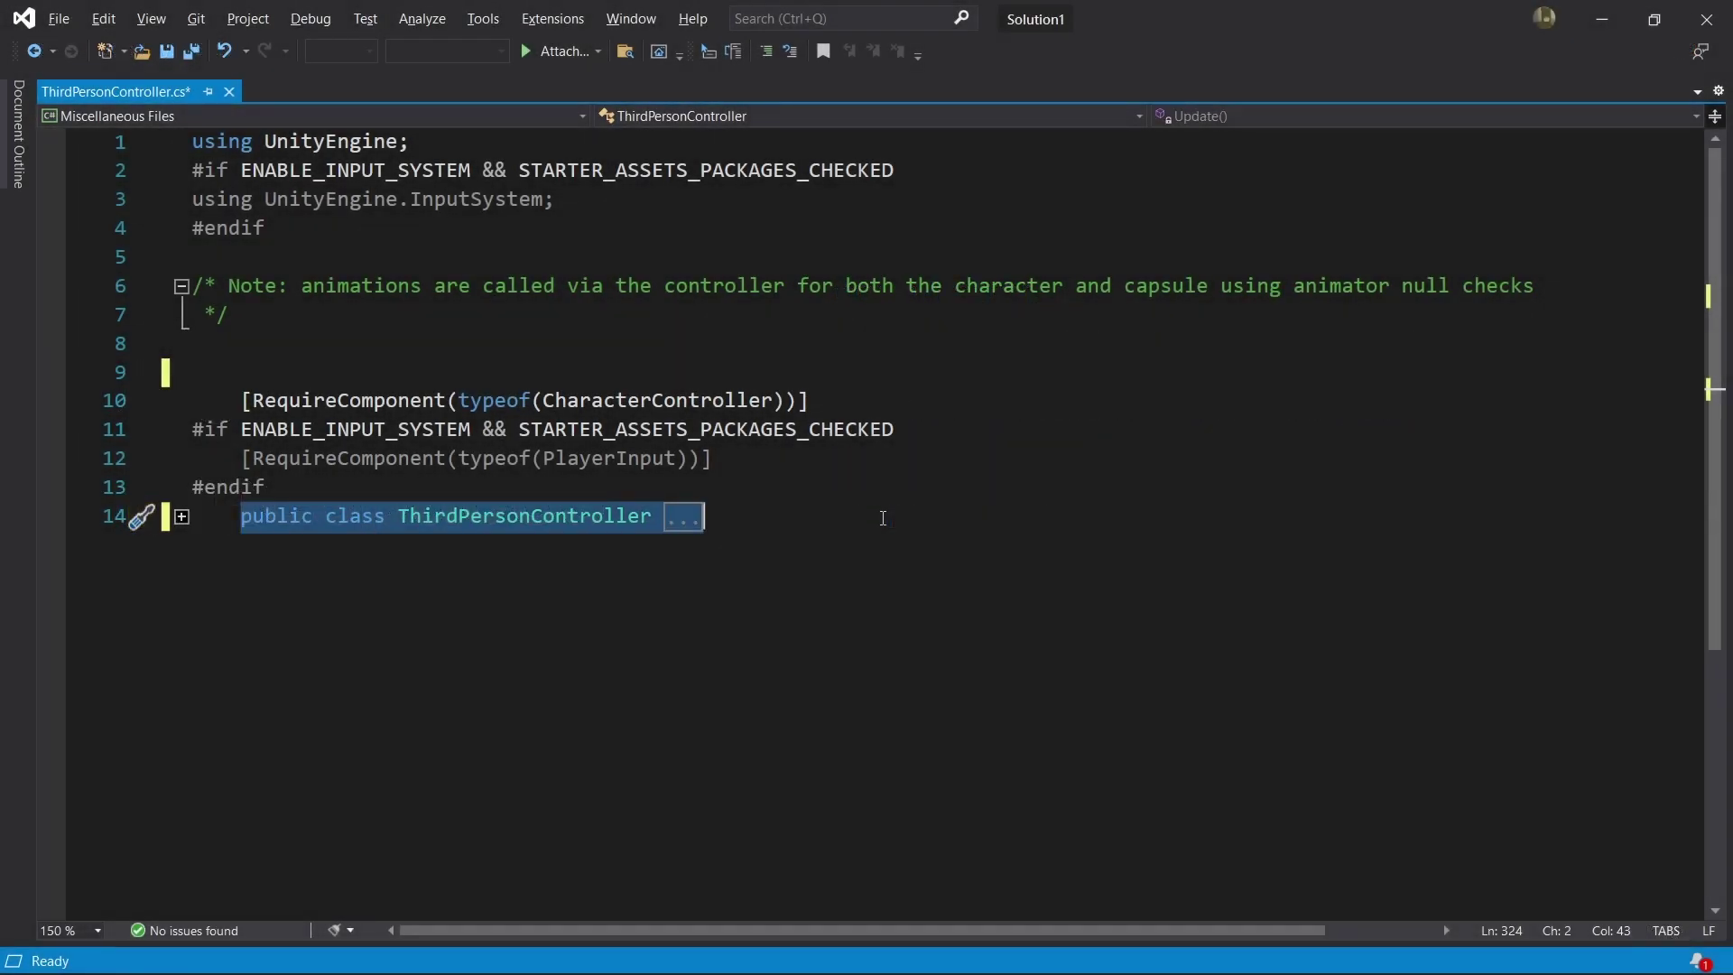
Step: In ThirdPersonController.cs, surround the collapsed ThirdPersonController class with a namespace named StarterAssets, and expand the class
{"action": "key", "text": "ctrl+k"}
{"action": "key", "text": "ctrl+s"}
{"action": "type", "text": "name"}
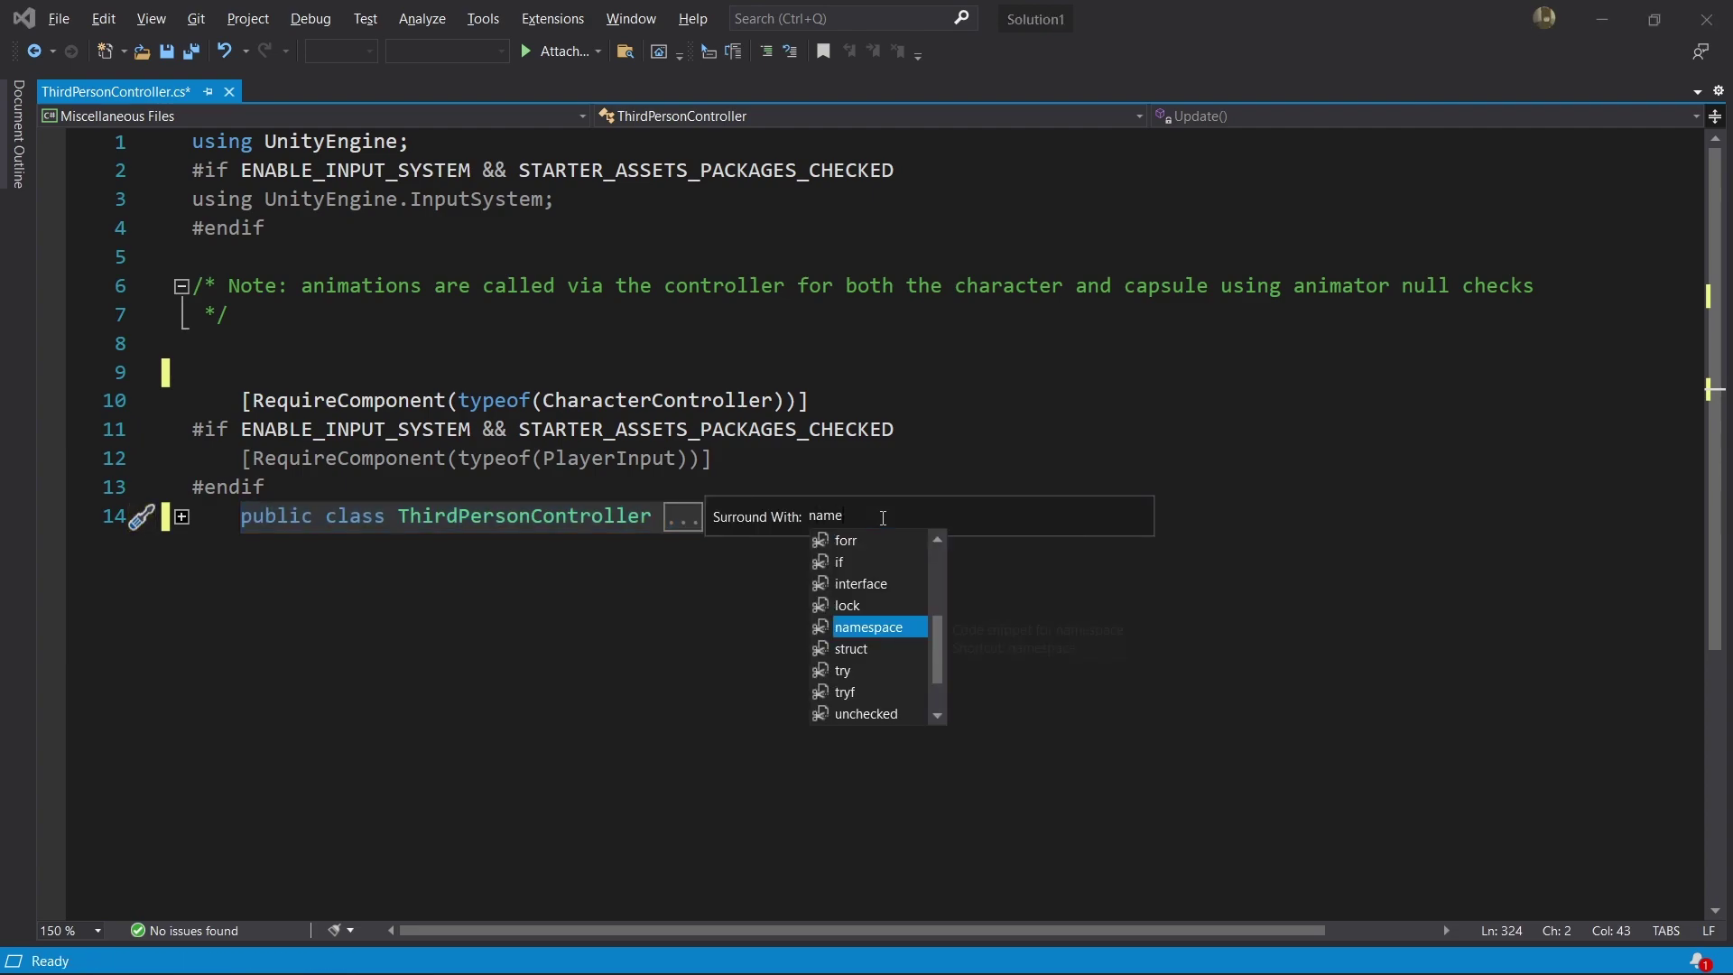
{"action": "key", "text": "Return"}
{"action": "type", "text": "Star"}
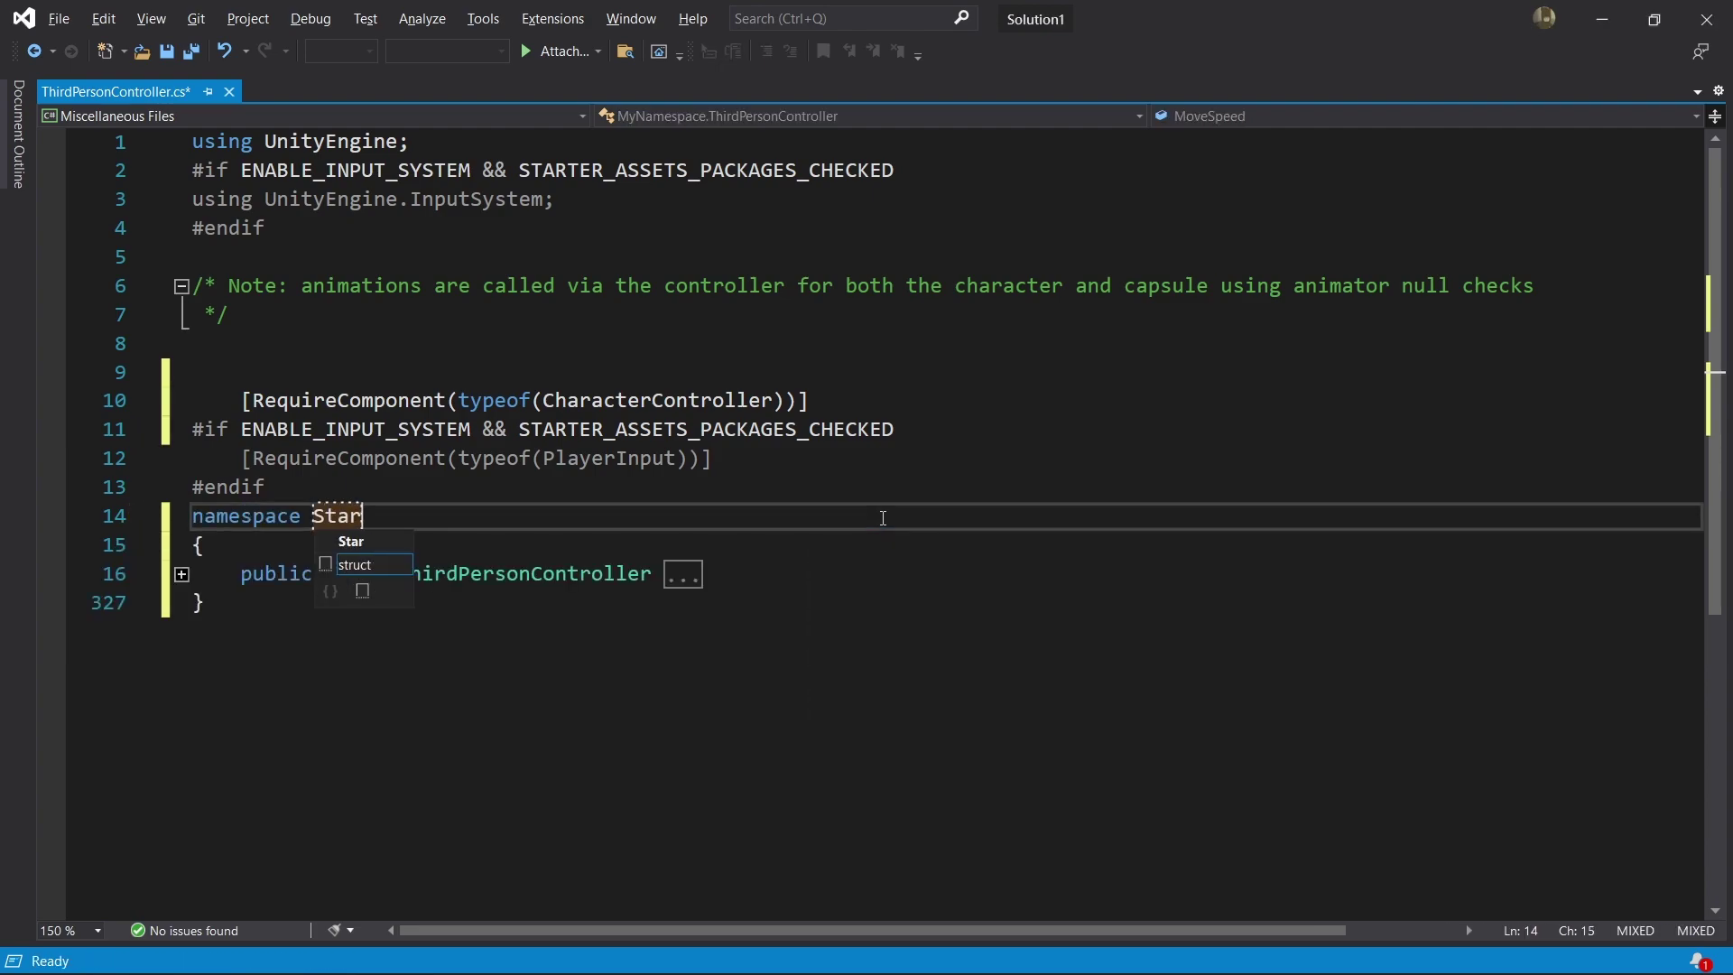
{"action": "type", "text": "terAssets"}
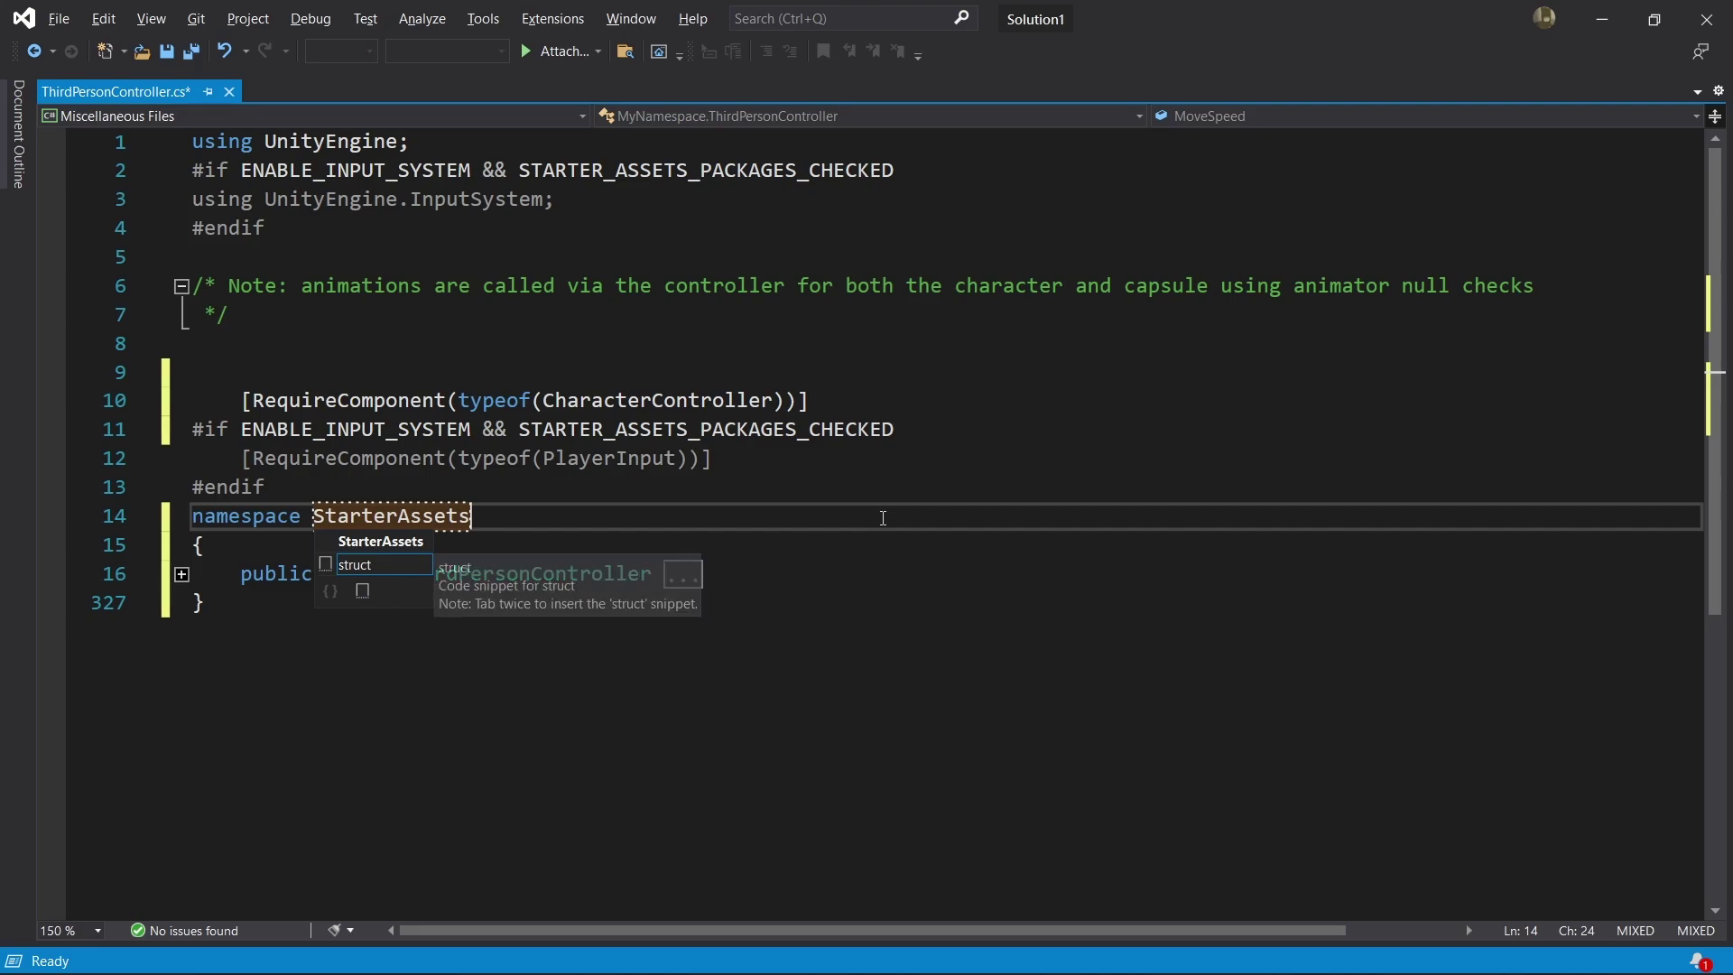
{"action": "key", "text": "Return"}
{"action": "key", "text": "ctrl+m"}
{"action": "key", "text": "ctrl+m"}
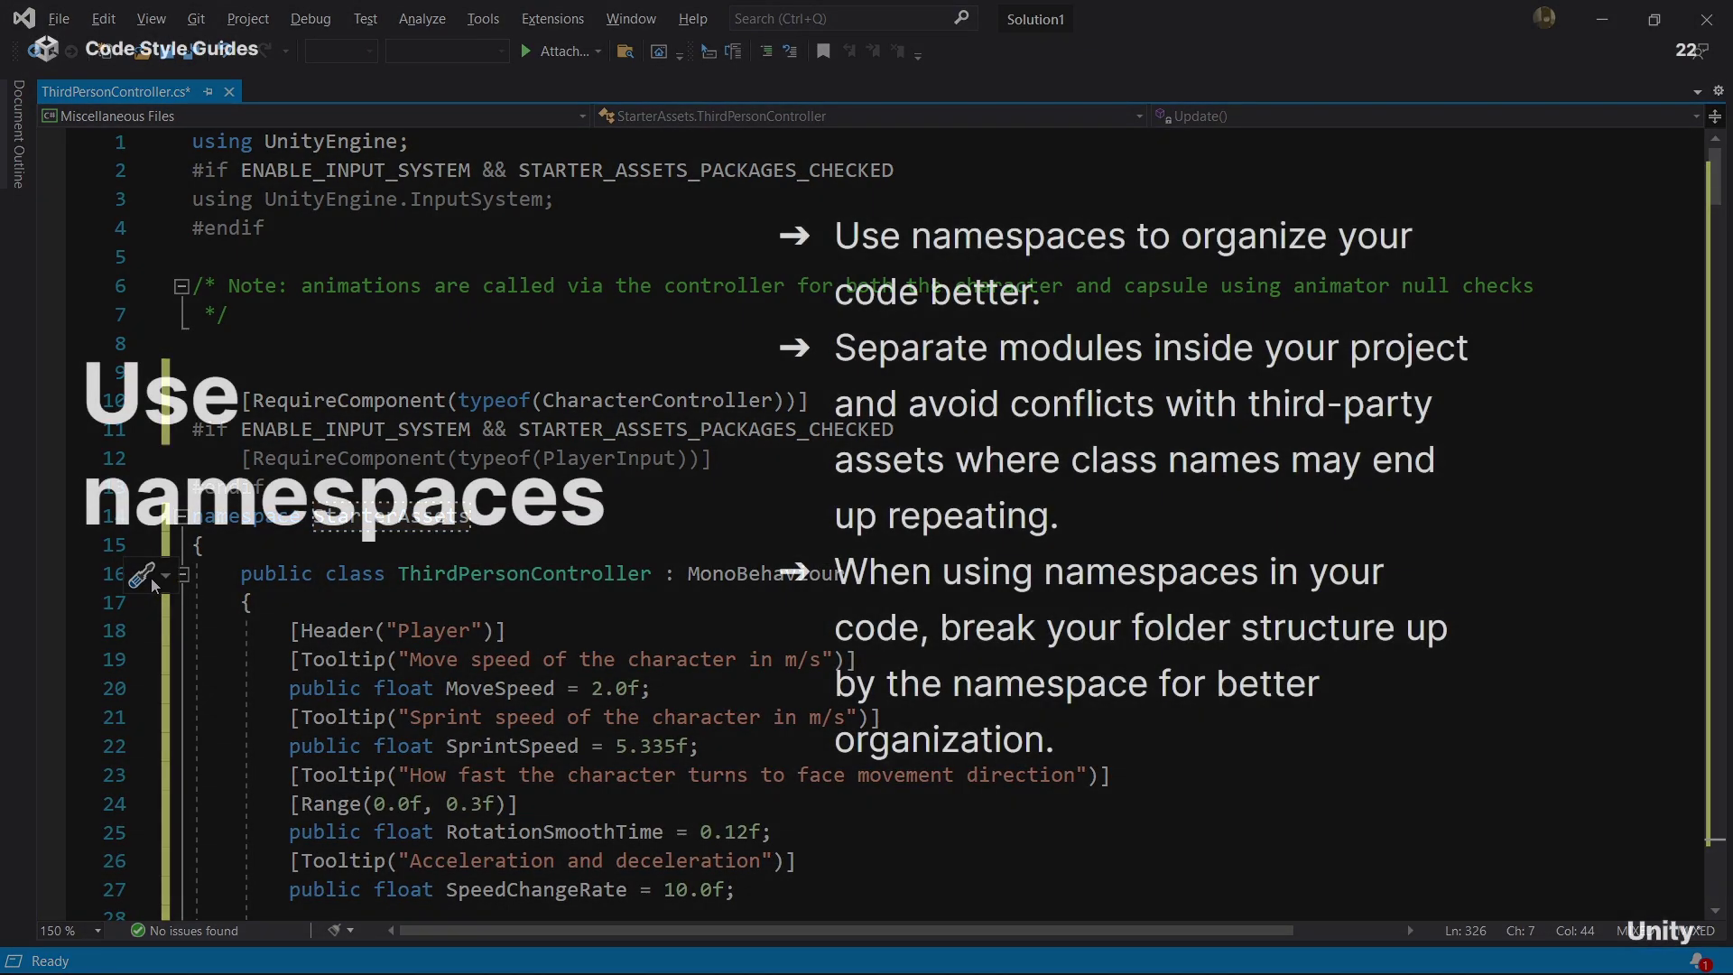